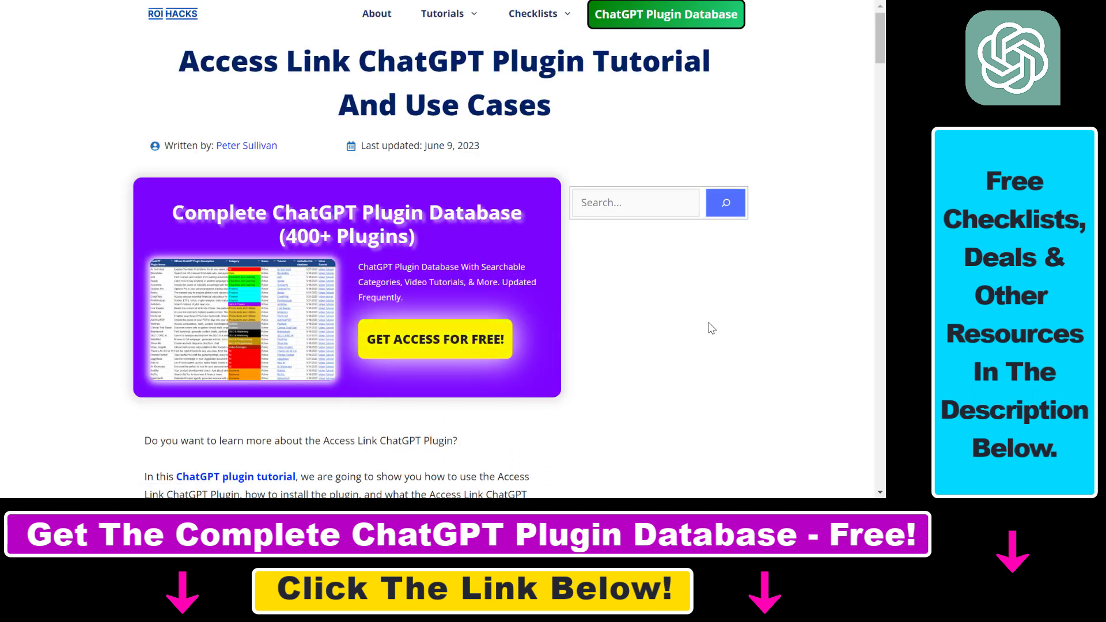
- Highlight the Access Link article title, its use-cases heading and the list of plugin use cases
drag(173, 70, 557, 69)
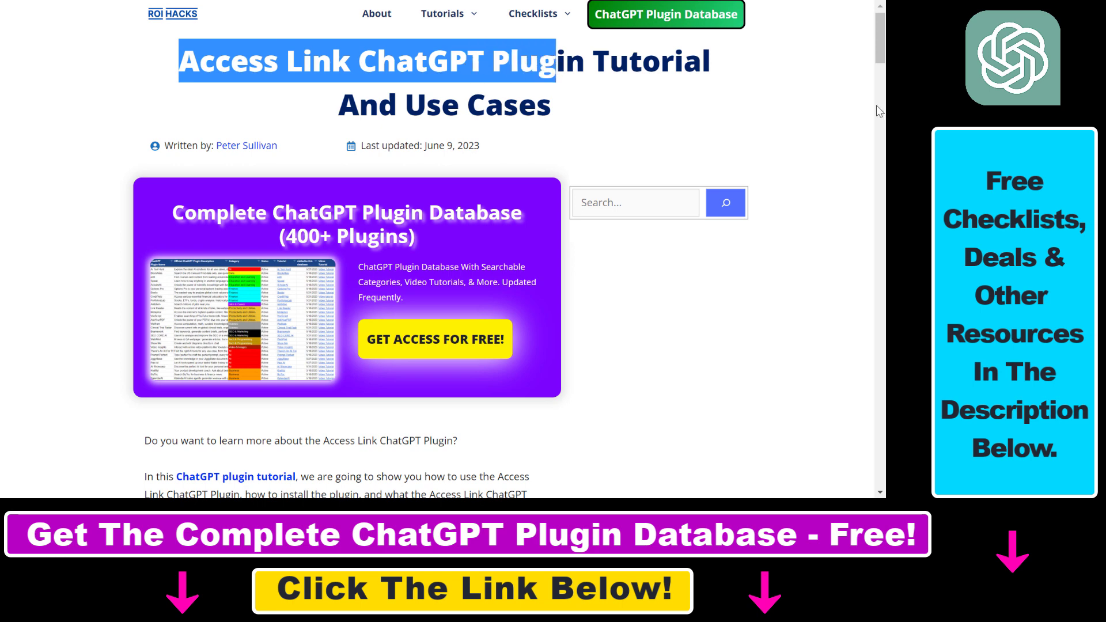
drag(883, 61, 863, 135)
drag(155, 127, 351, 155)
drag(177, 187, 242, 384)
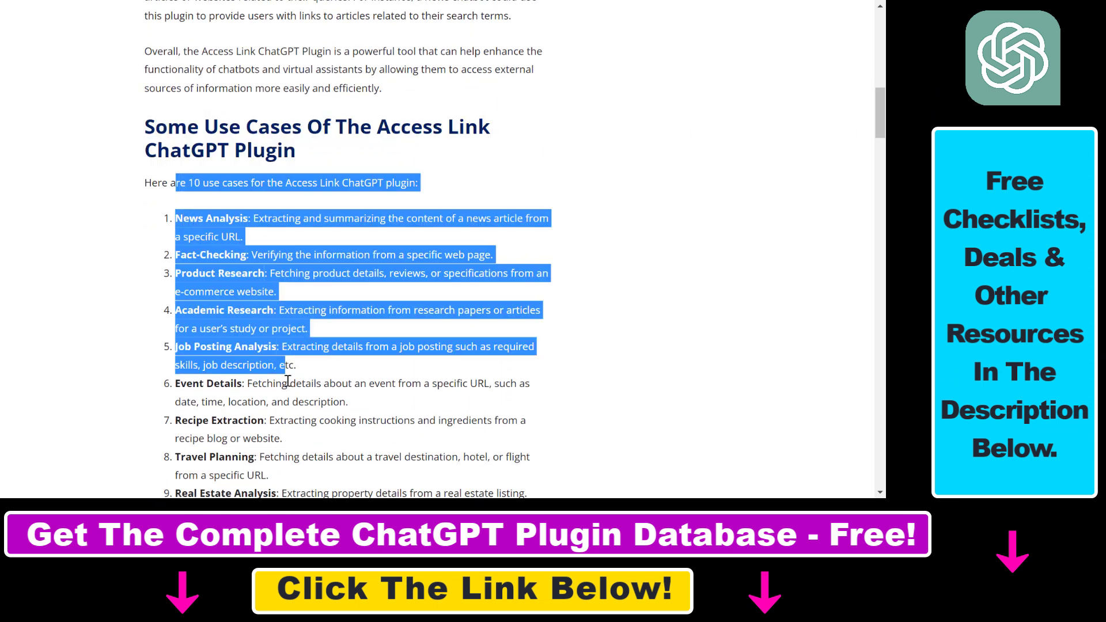
click(615, 259)
- Highlight the Best ChatGPT Prompts heading and the section beneath it
drag(880, 117, 882, 128)
drag(121, 432, 439, 453)
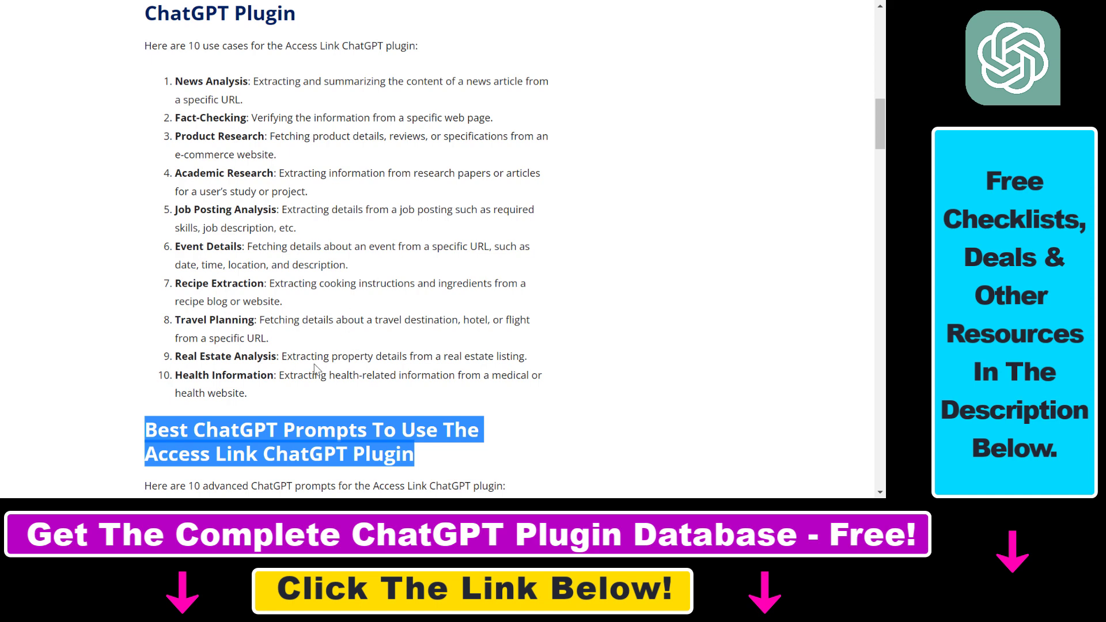
drag(177, 80, 366, 376)
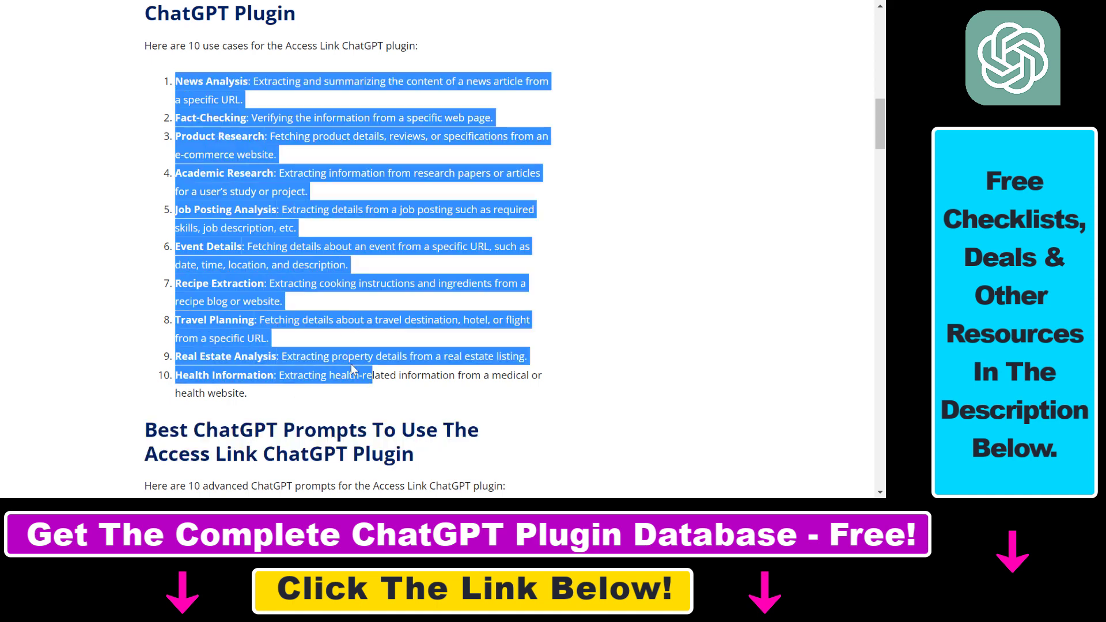
scroll(302, 345, up, 4)
scroll(855, 134, down, 1)
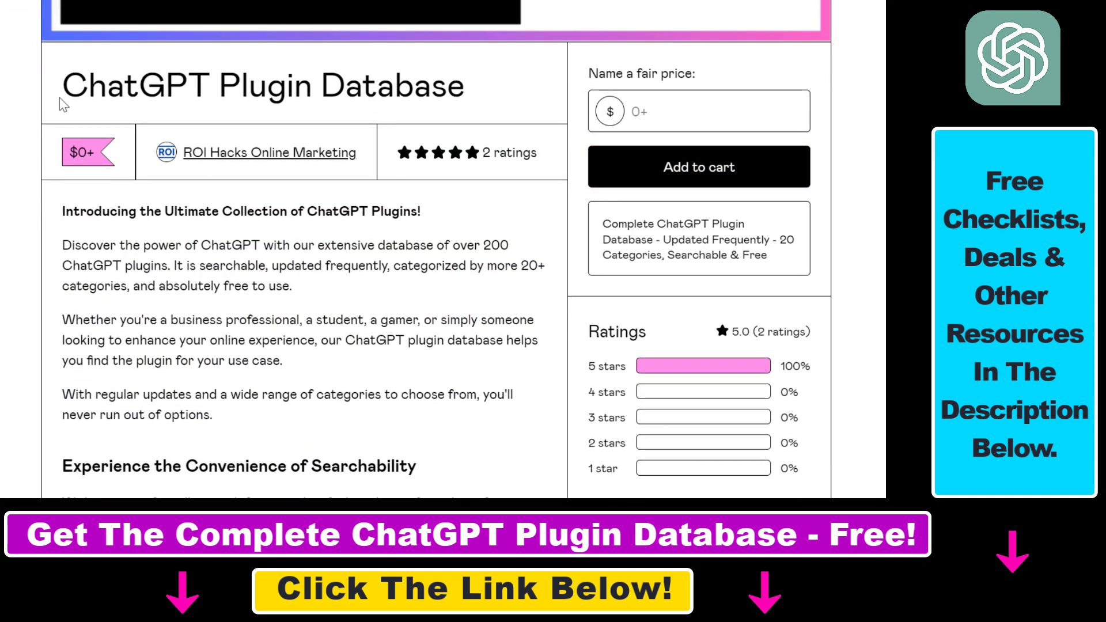
- Highlight the ChatGPT Plugin Database title and select Tutorial header G1 in the sheet preview
drag(64, 114, 506, 91)
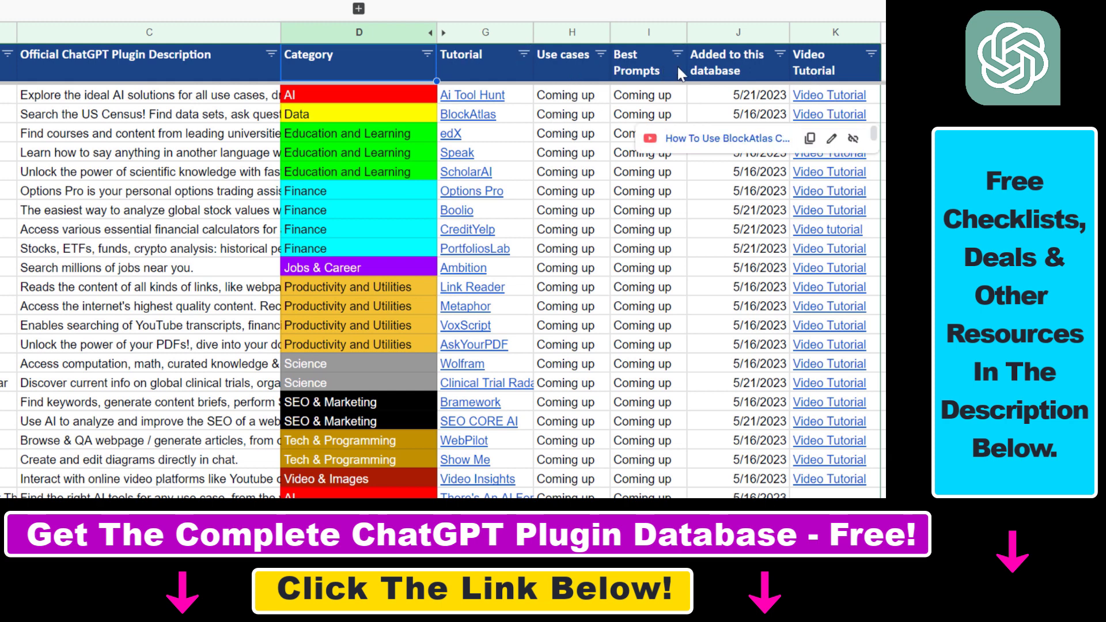
click(490, 61)
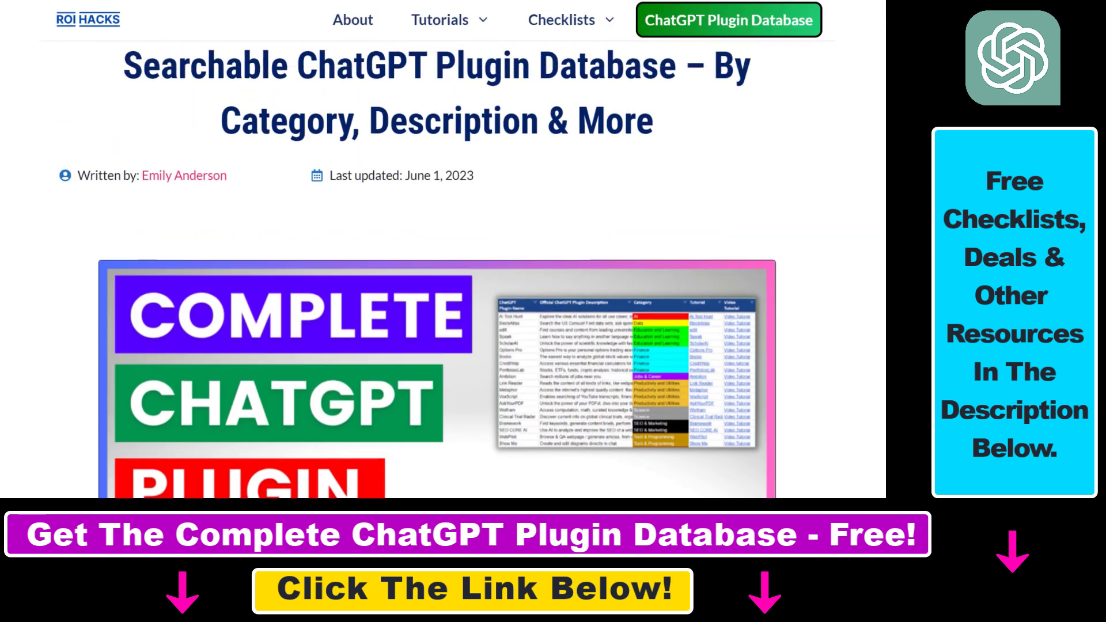
scroll(438, 268, down, 10)
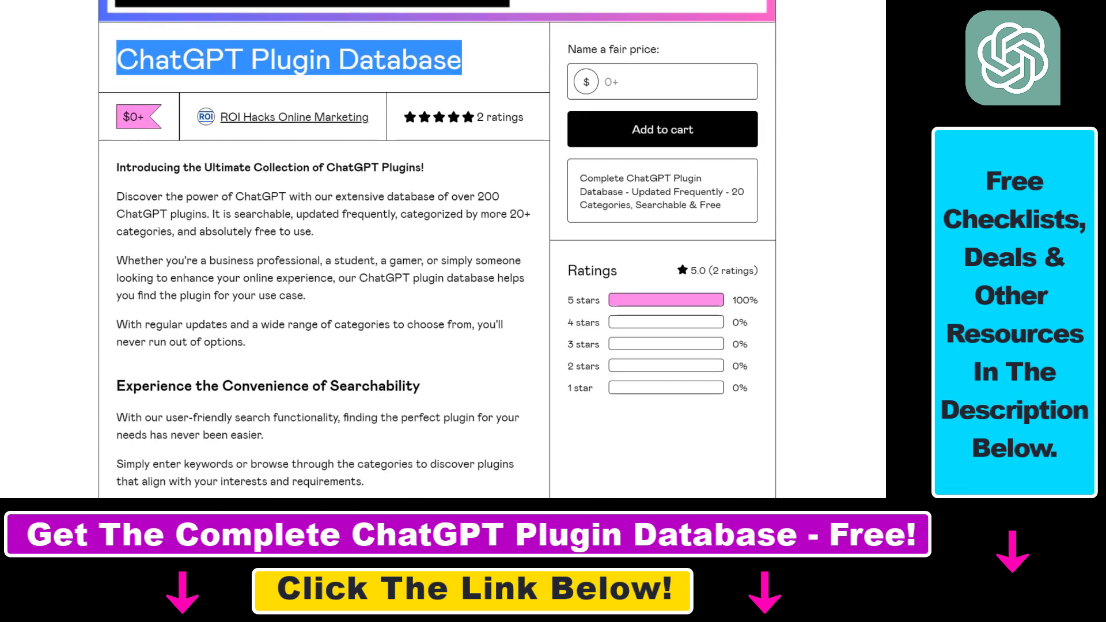
scroll(438, 250, down, 1)
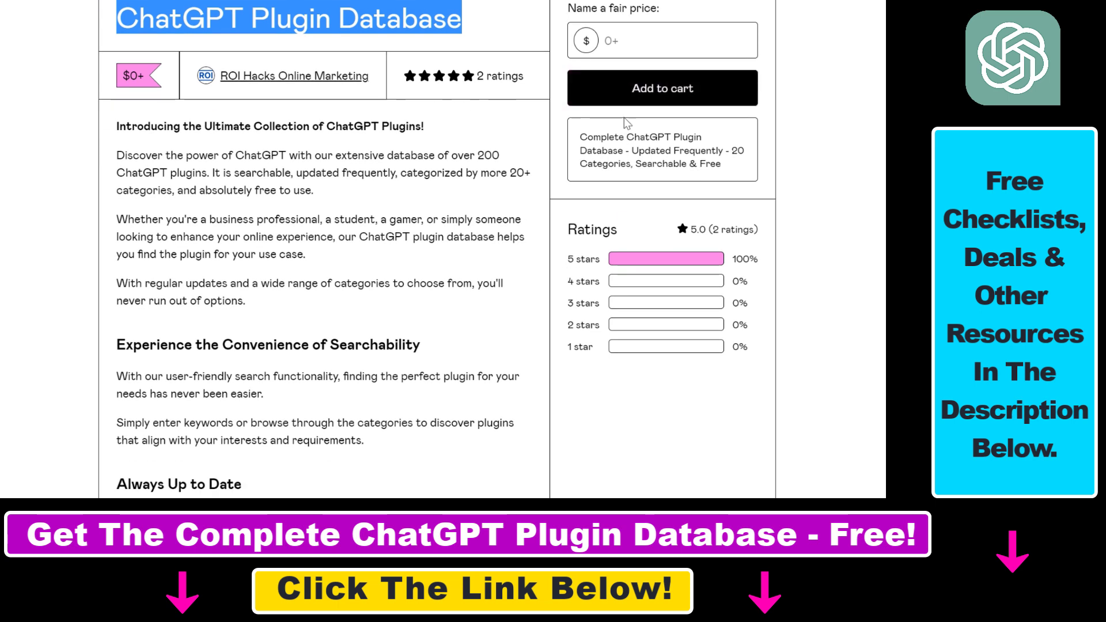
- Select the 'Name a fair price' field, then expand the YouTube video's full description
click(623, 41)
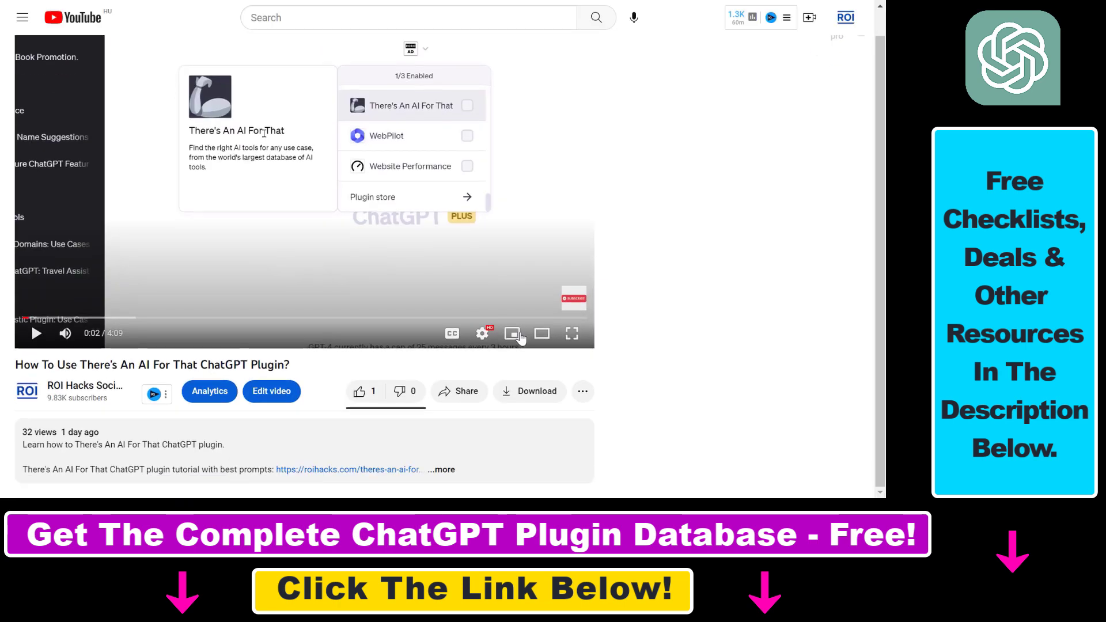
click(446, 470)
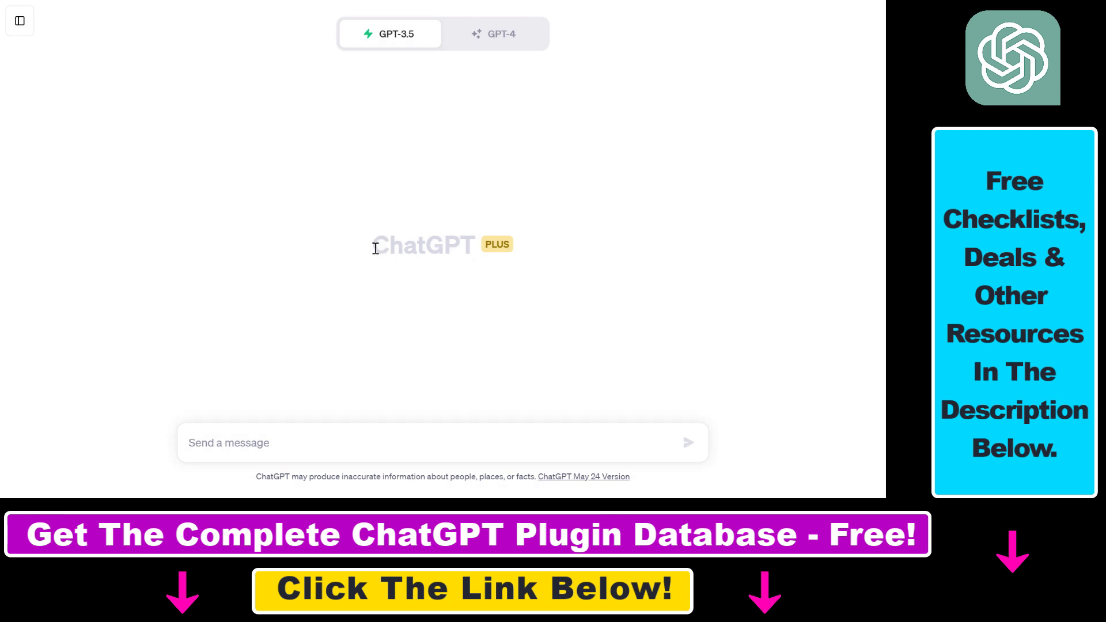
- Highlight the ChatGPT PLUS title on the new chat page
drag(374, 254, 521, 257)
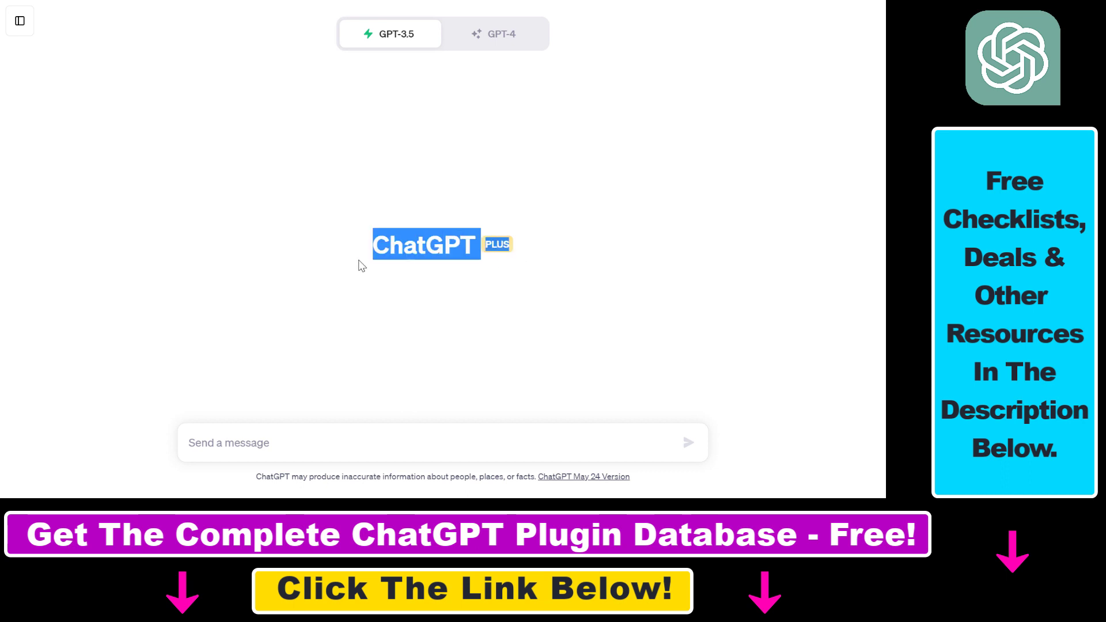
click(436, 270)
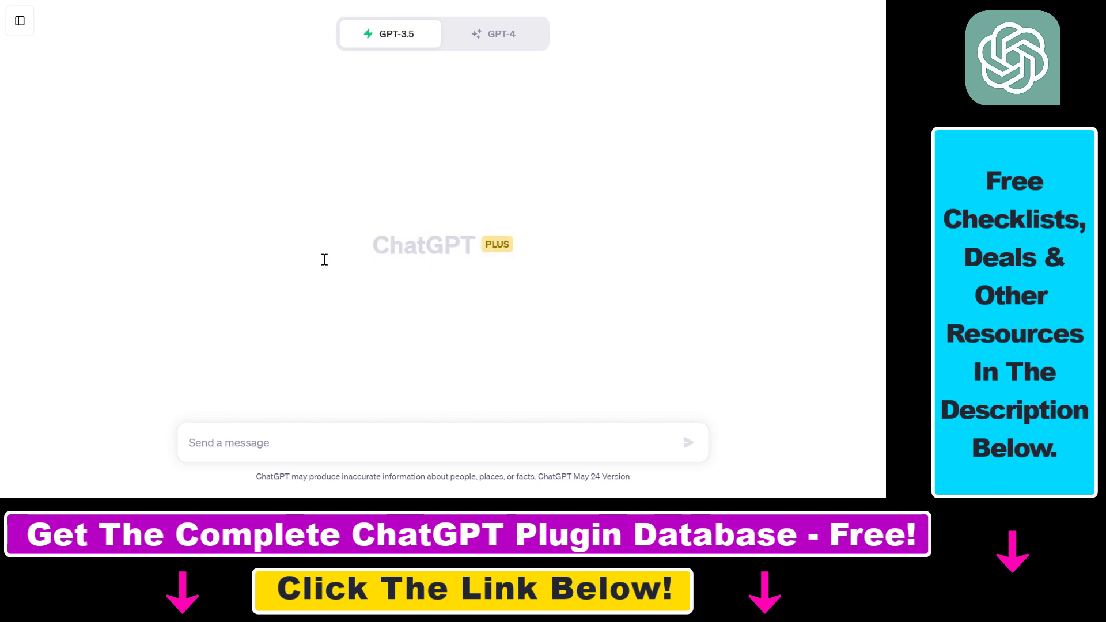
drag(369, 250, 563, 244)
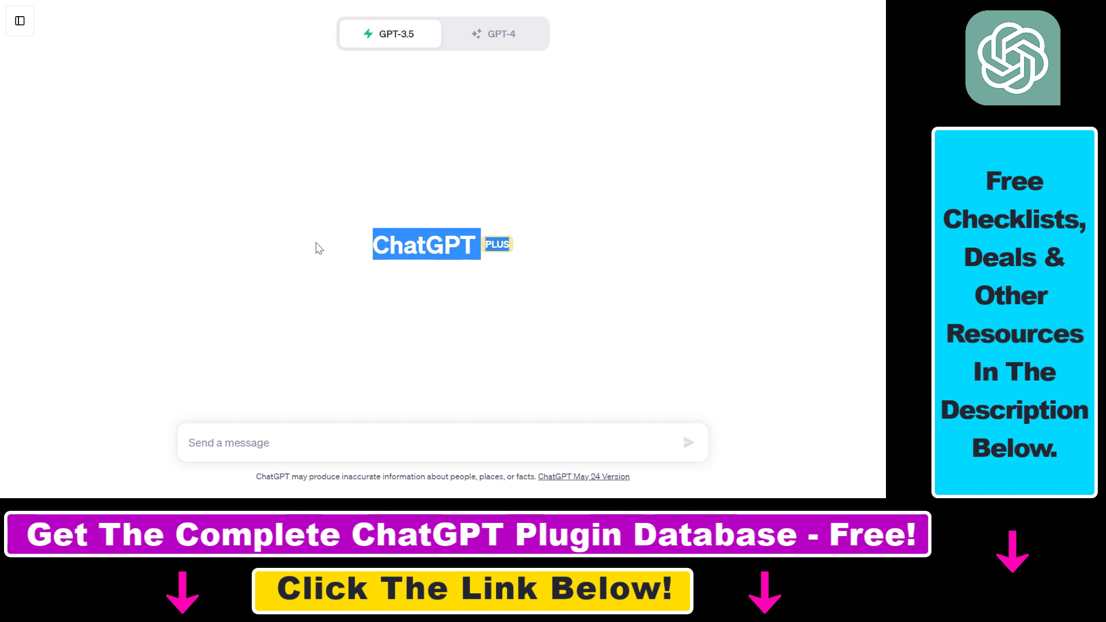
- Switch the chat to GPT-4 Plugins (Beta) with only Access Link checked in the plugin list
click(499, 34)
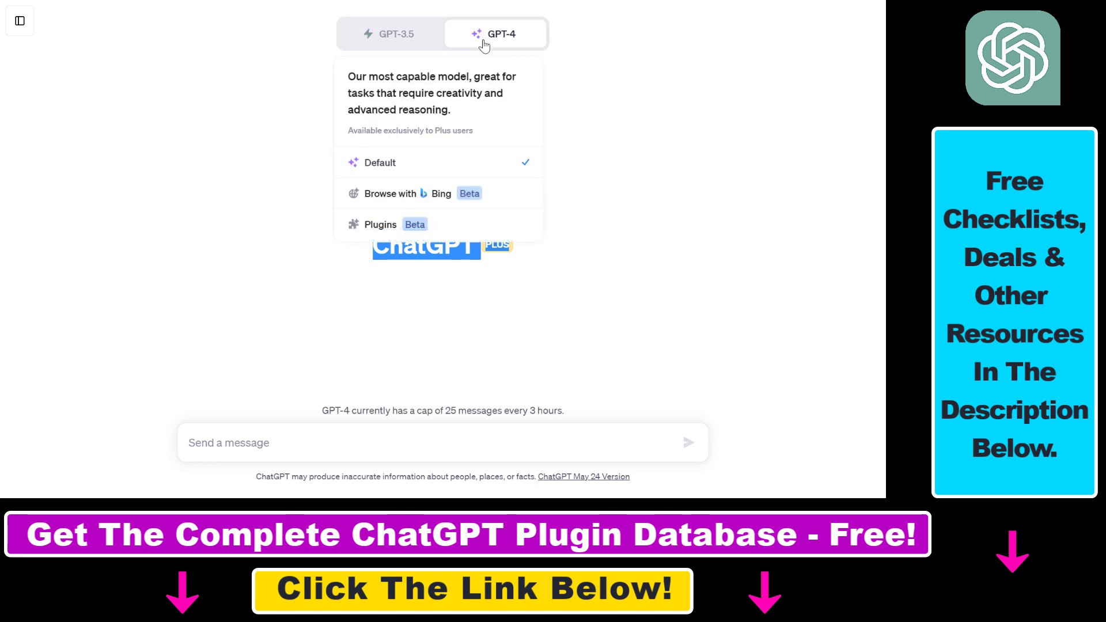
click(424, 226)
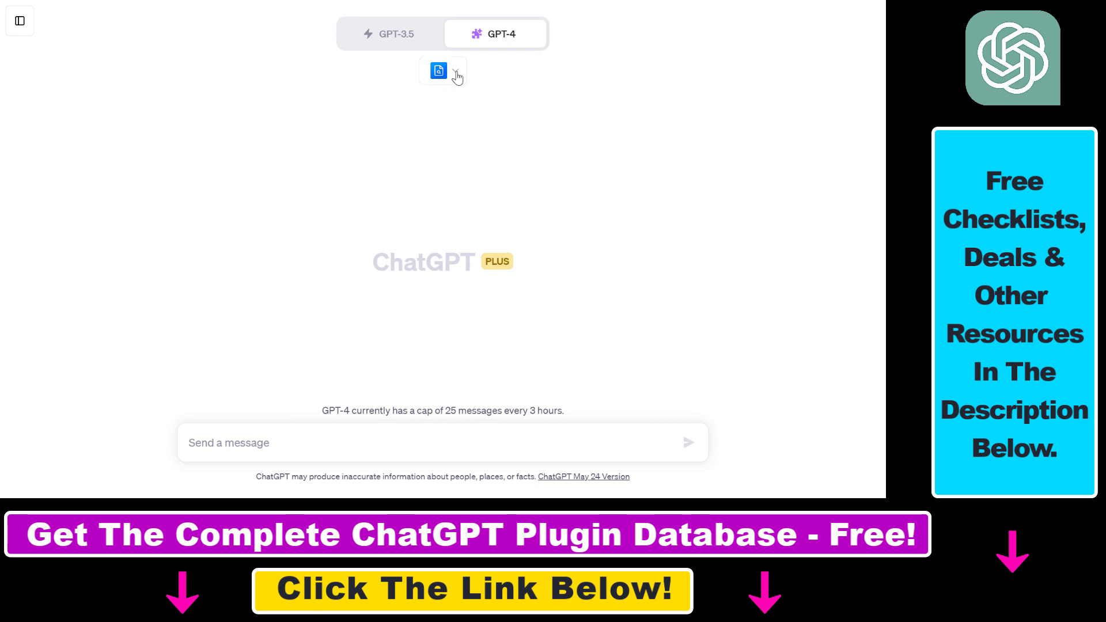
click(456, 75)
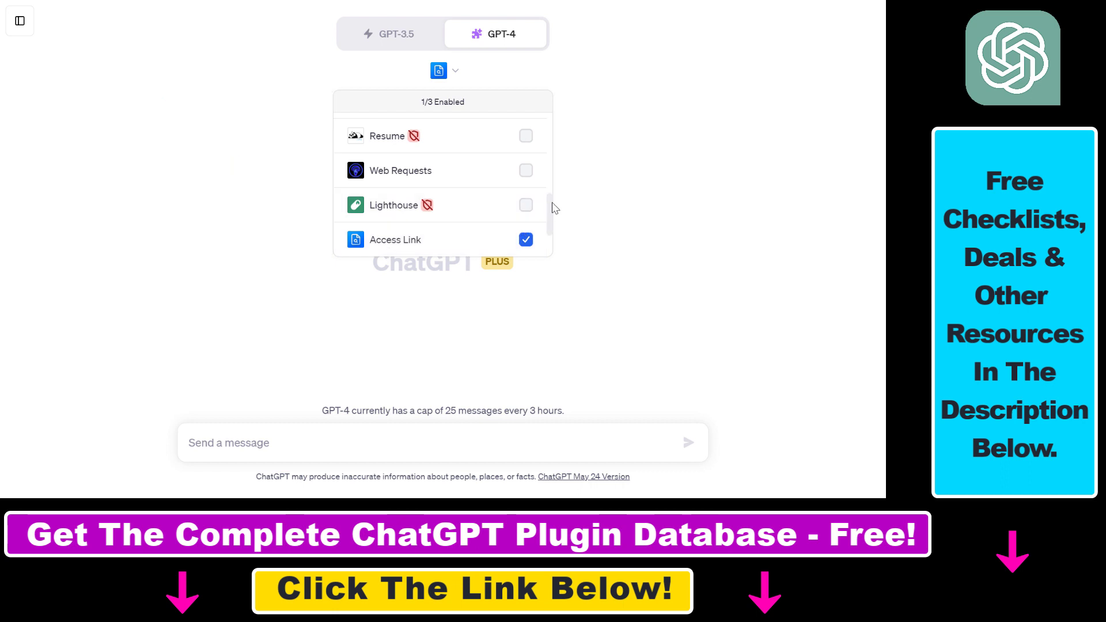
scroll(550, 233, down, 1)
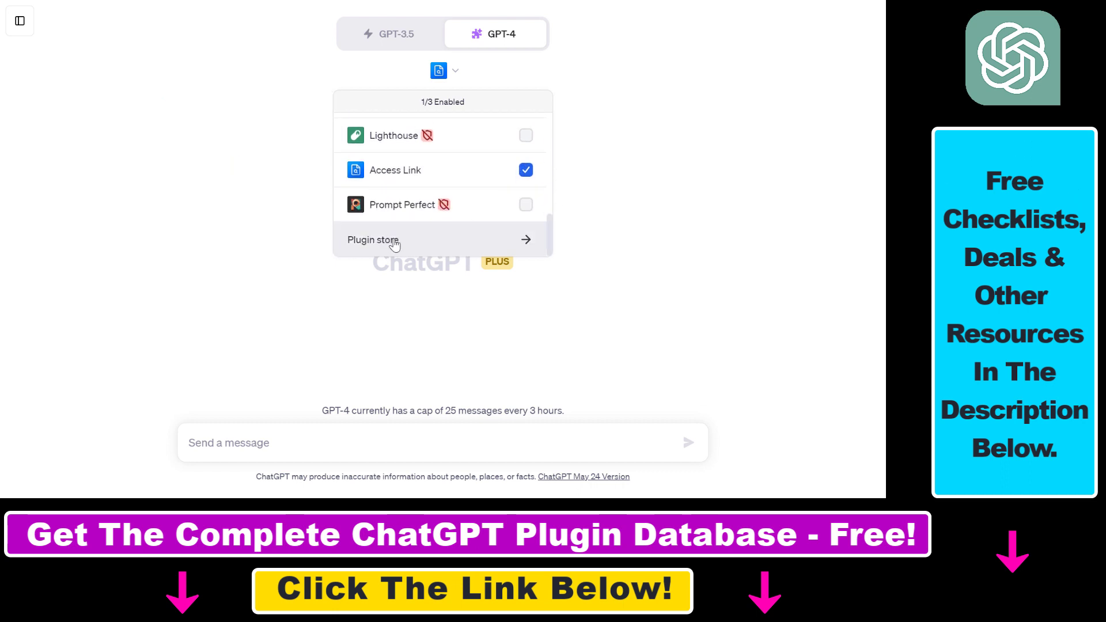
mouse_move(396, 180)
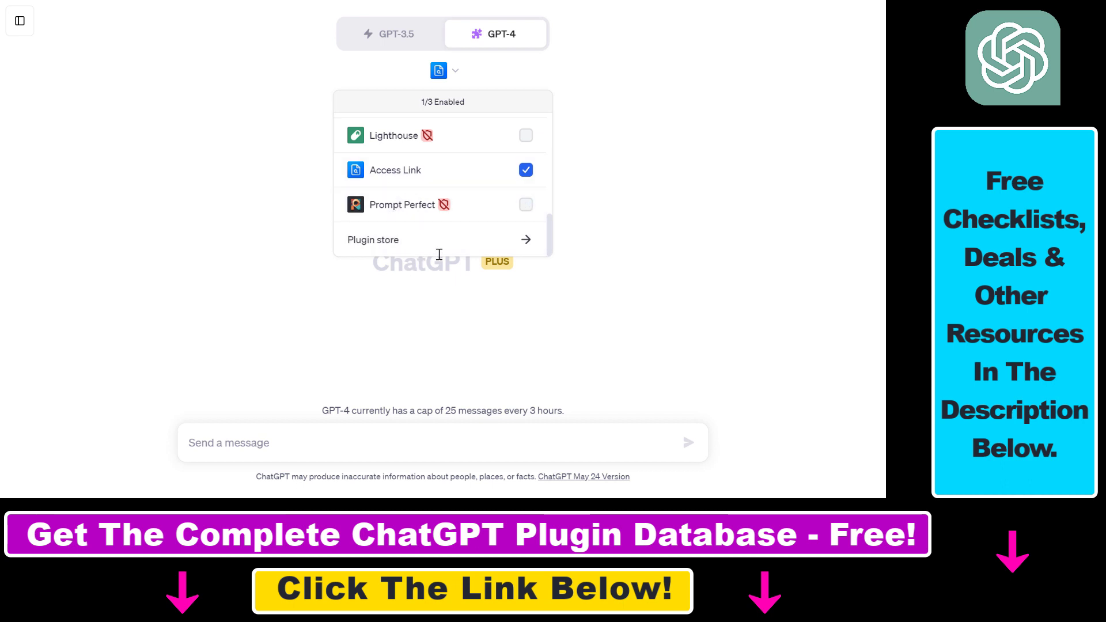
click(513, 174)
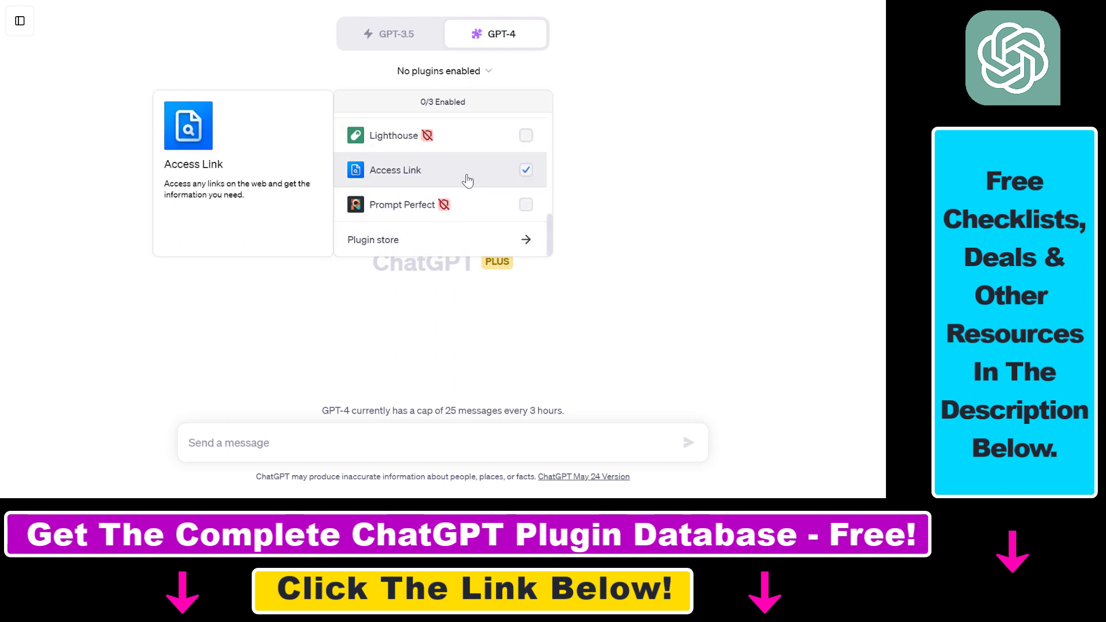
click(526, 170)
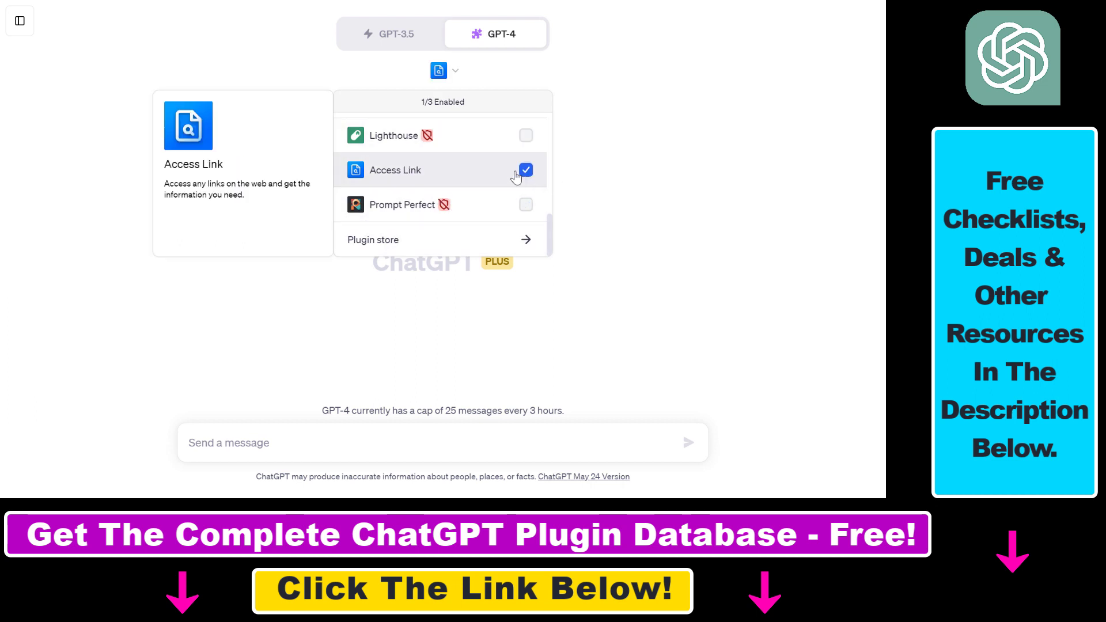
click(686, 217)
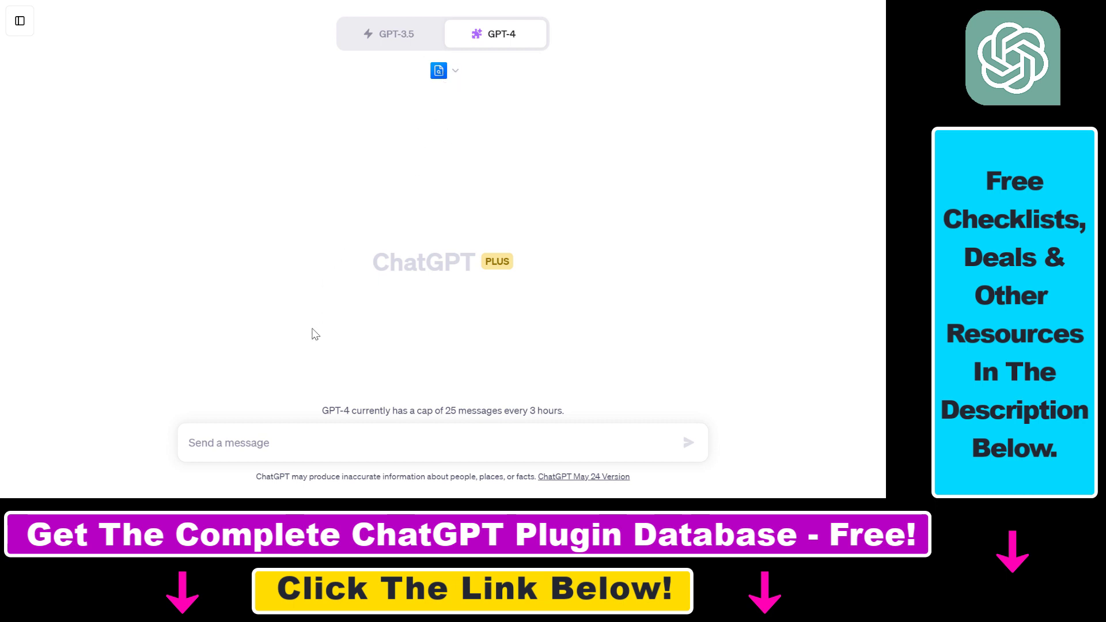
- Paste the bullet-point summary prompt with the roihacks.com article link into the message box
text(Summarize this article for me in bullet points: https://roihacks.com/use-chatgpt-plugins/)
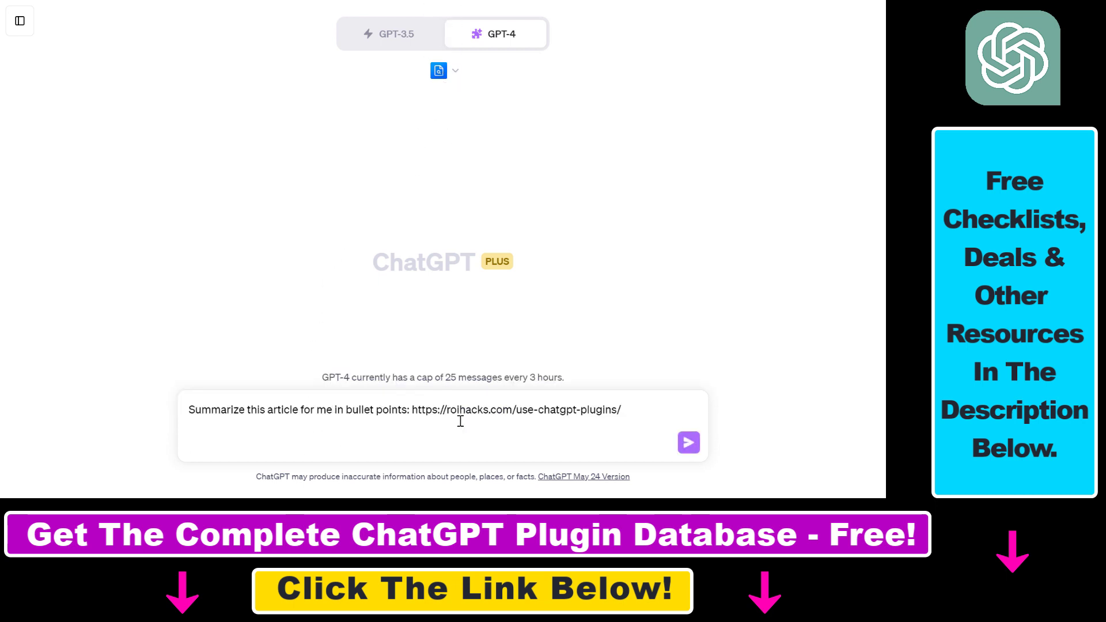
drag(419, 411, 633, 408)
click(565, 411)
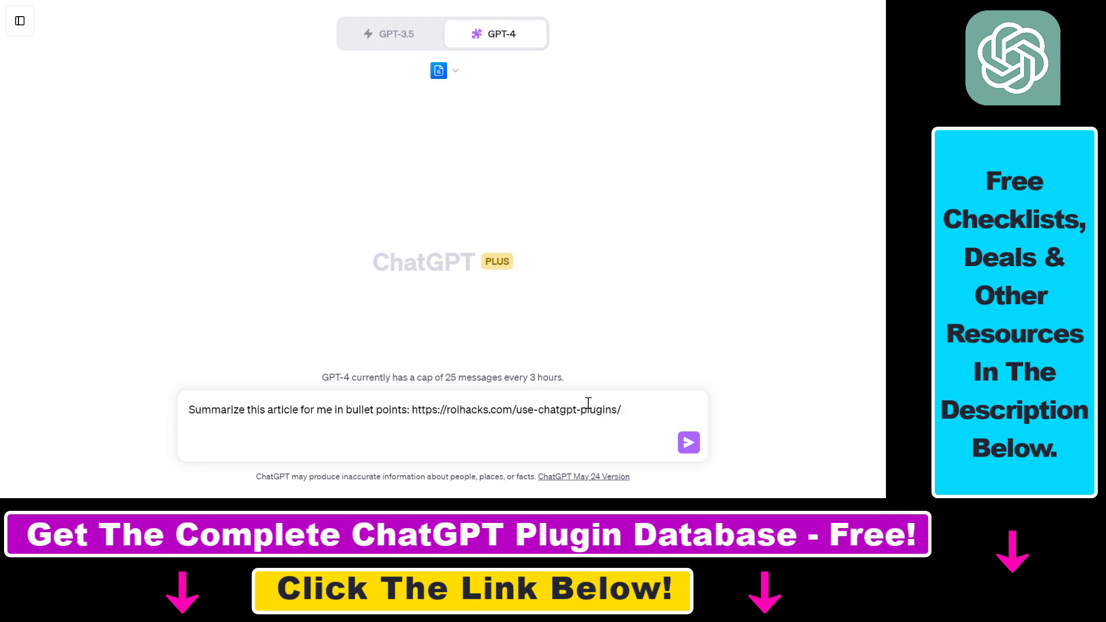
- Look over the ChatGPT plugins article being summarized in its tab
key(ctrl+Tab)
scroll(587, 403, up, 15)
scroll(471, 405, up, 12)
scroll(410, 126, down, 14)
scroll(410, 126, up, 4)
drag(306, 128, 542, 127)
drag(877, 147, 876, 326)
scroll(875, 326, up, 7)
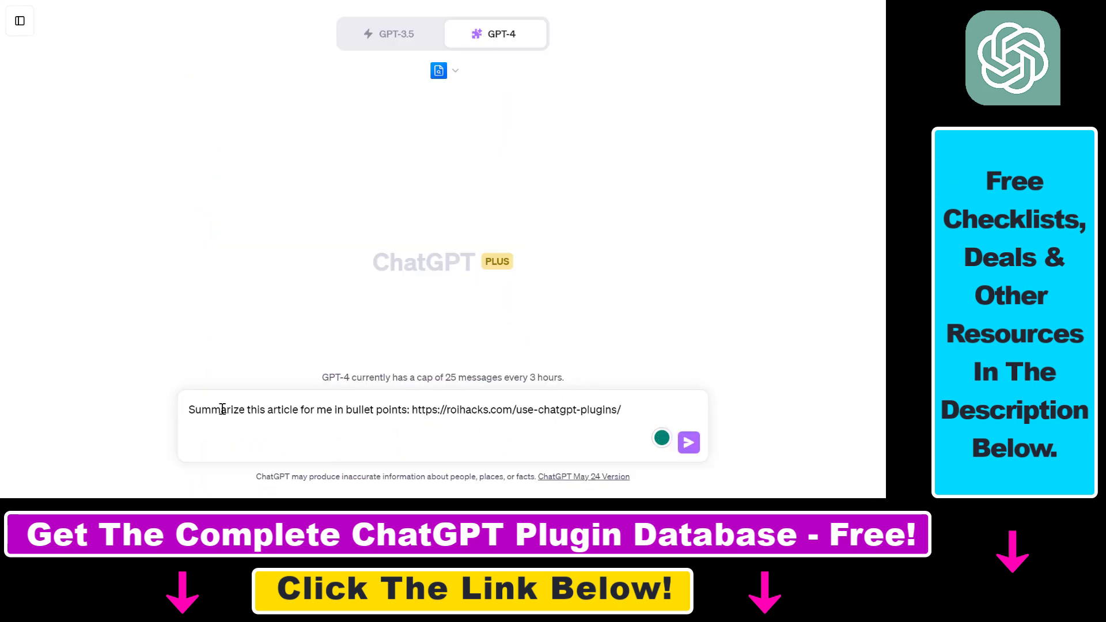
- Highlight the summarize instruction, bullet-points request and article link within the prompt
drag(211, 410, 398, 410)
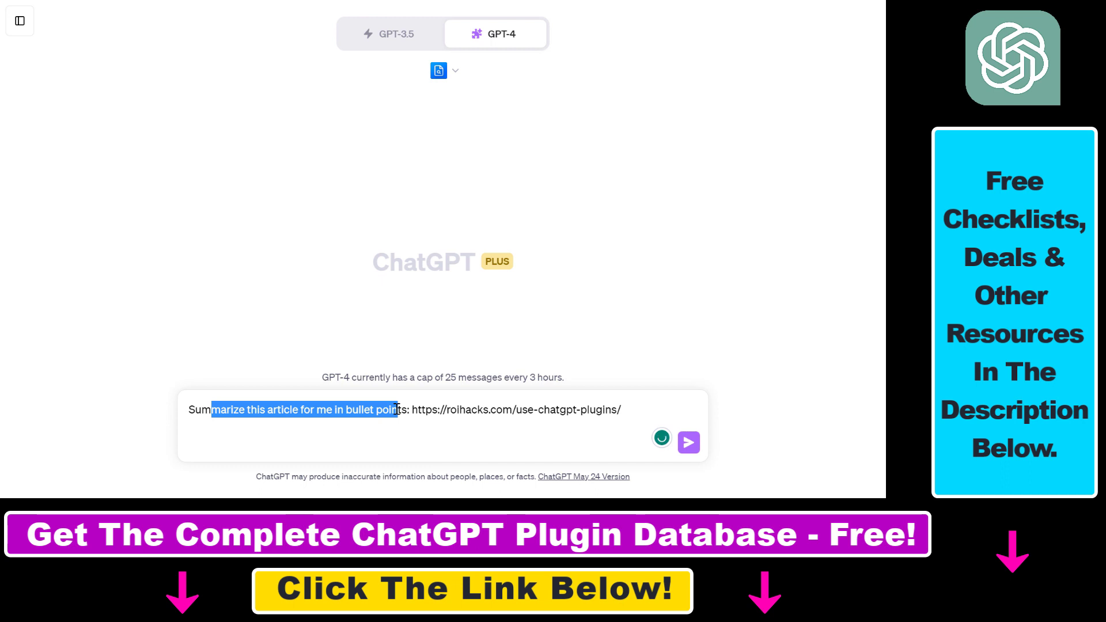
click(326, 410)
drag(305, 409, 407, 410)
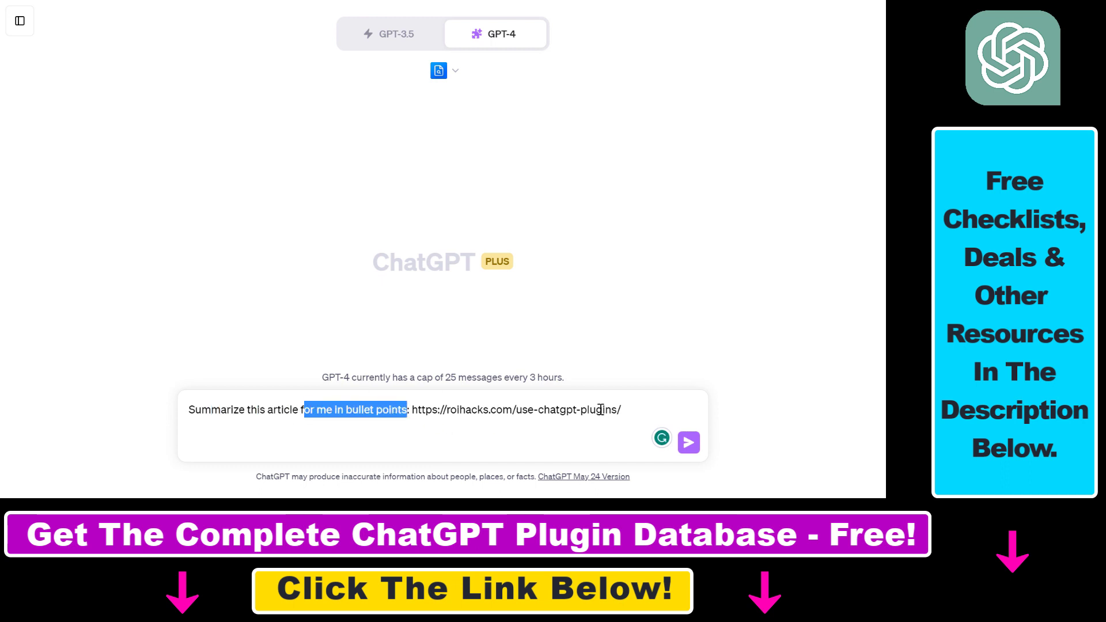
drag(622, 409, 412, 410)
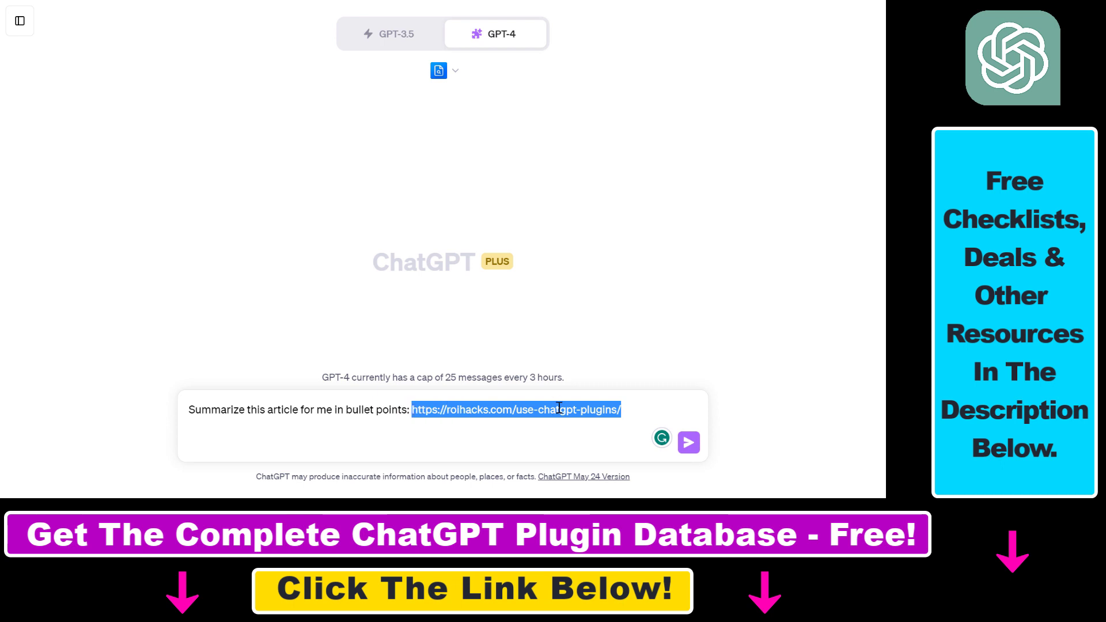
click(459, 410)
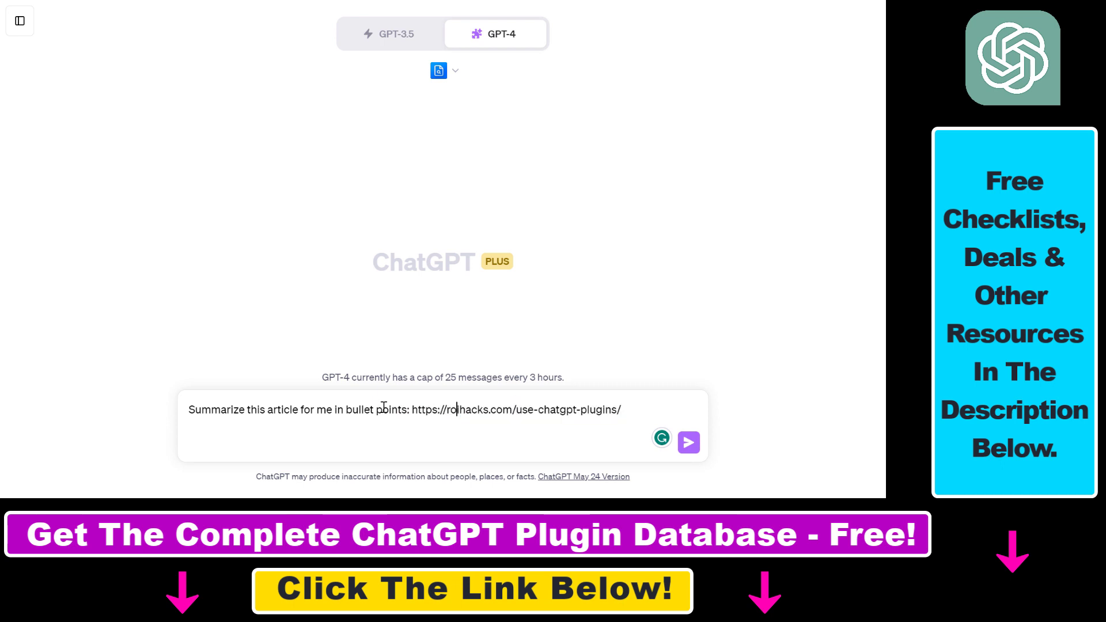
drag(412, 411, 55, 403)
click(387, 409)
drag(424, 409, 733, 409)
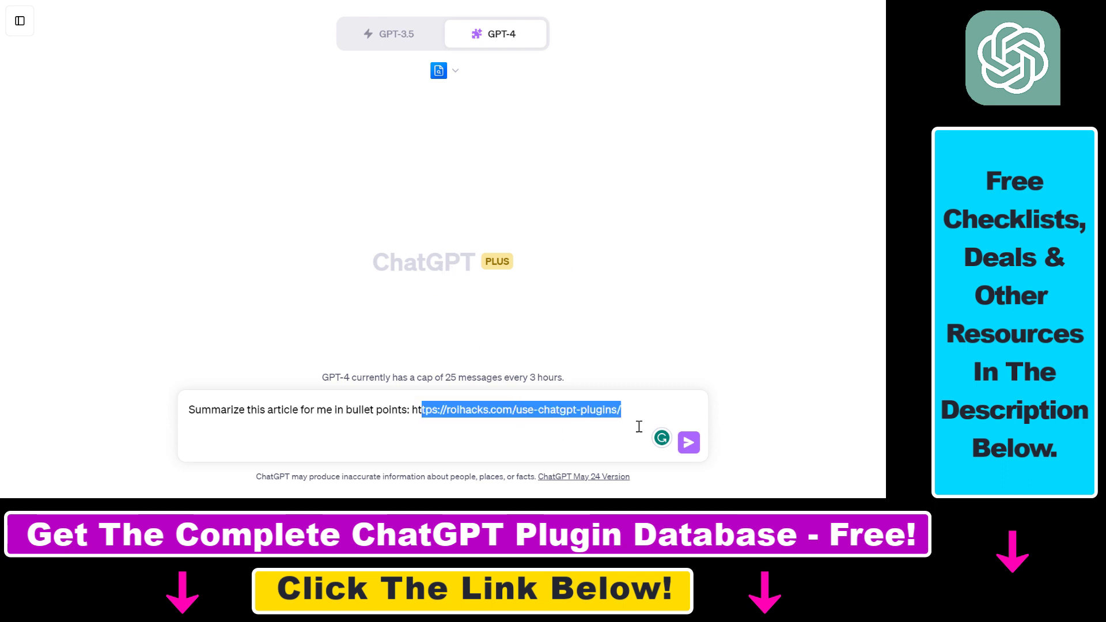
drag(257, 410, 421, 413)
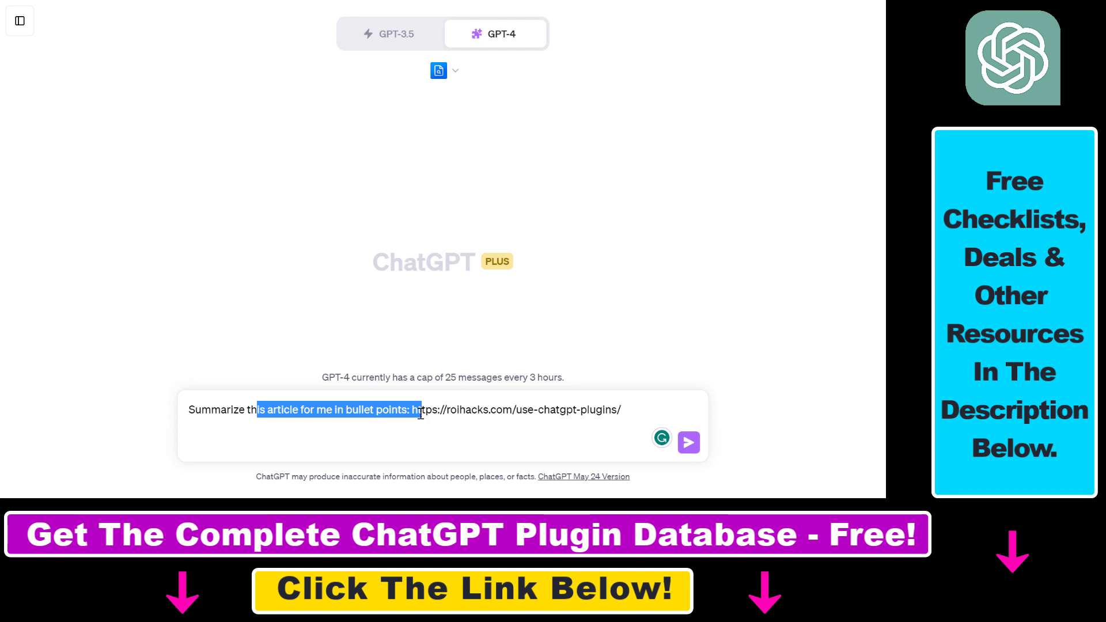
drag(317, 411, 597, 423)
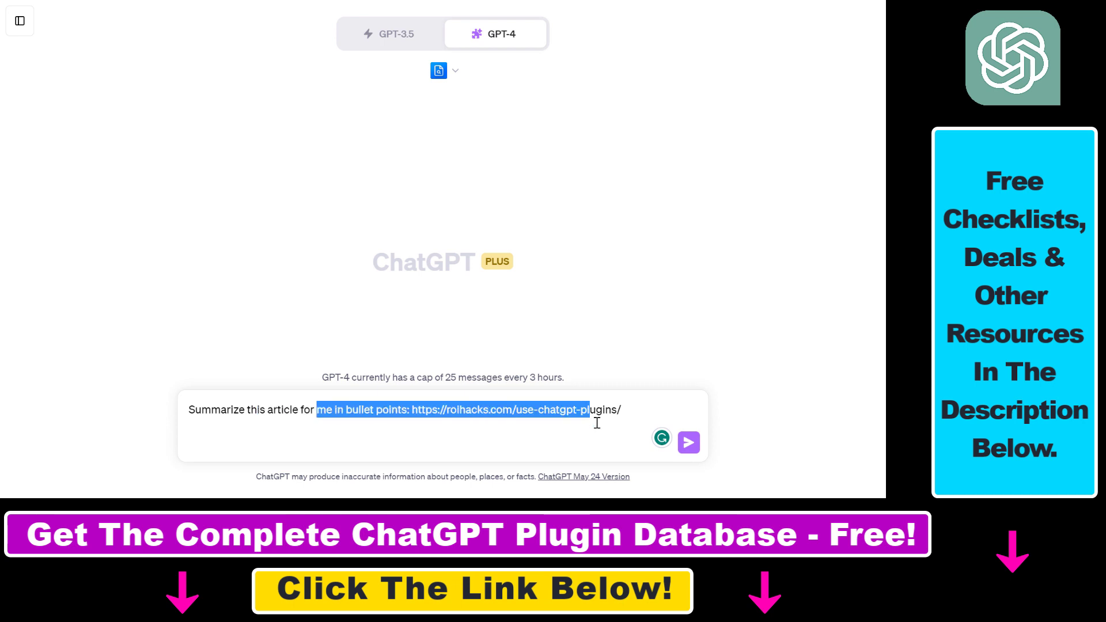
- Send the summary request to GPT-4 and highlight the article URL passed to Access Link
click(690, 443)
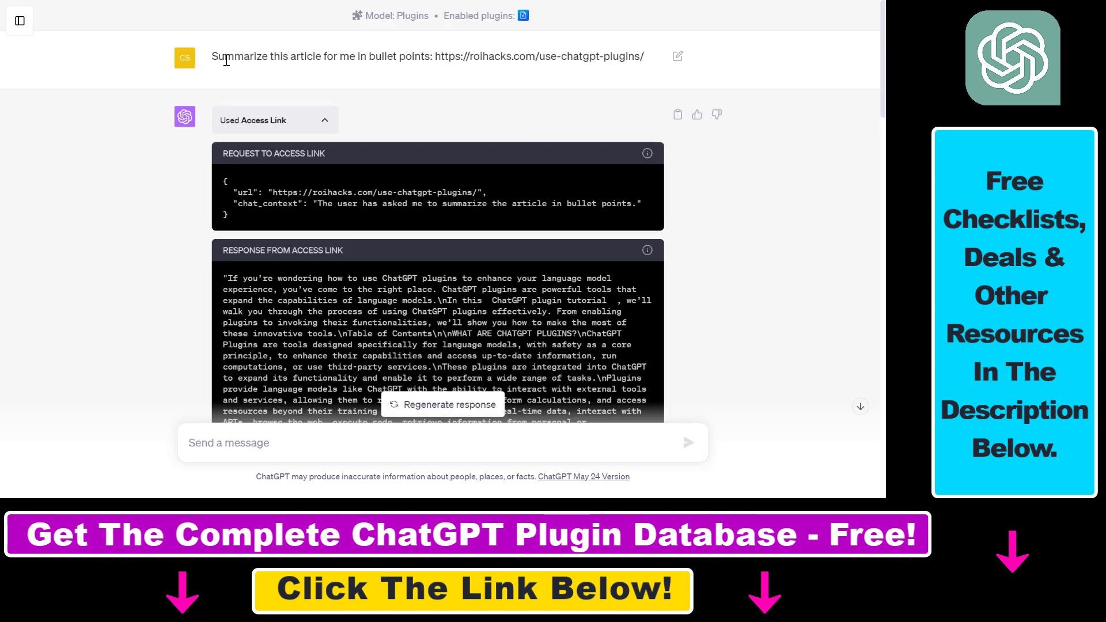
drag(218, 56, 634, 58)
click(442, 75)
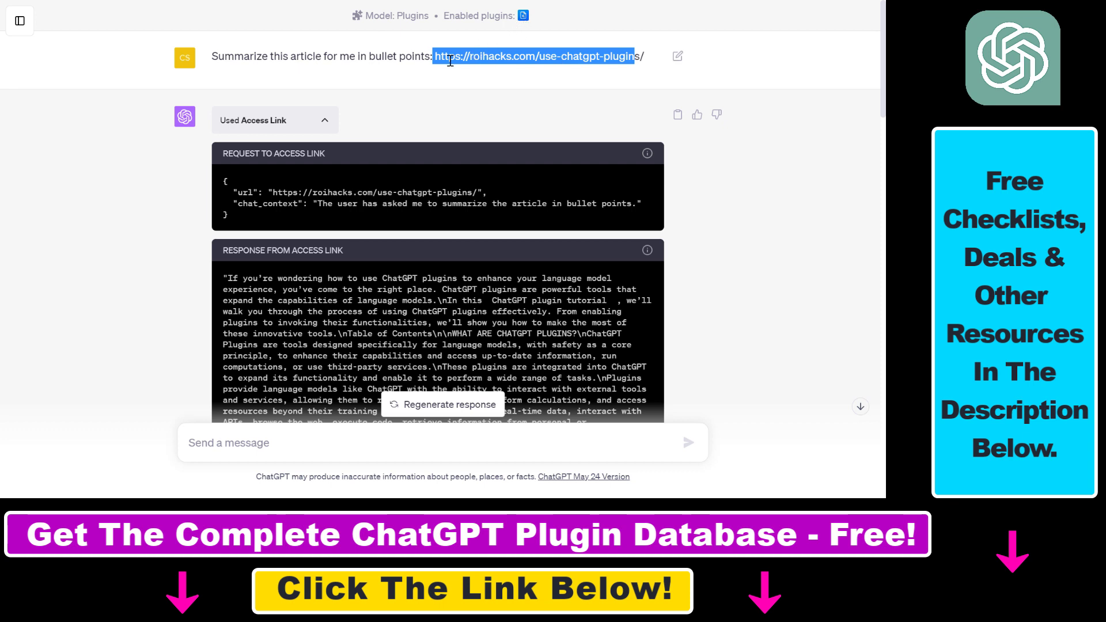
drag(434, 58, 648, 61)
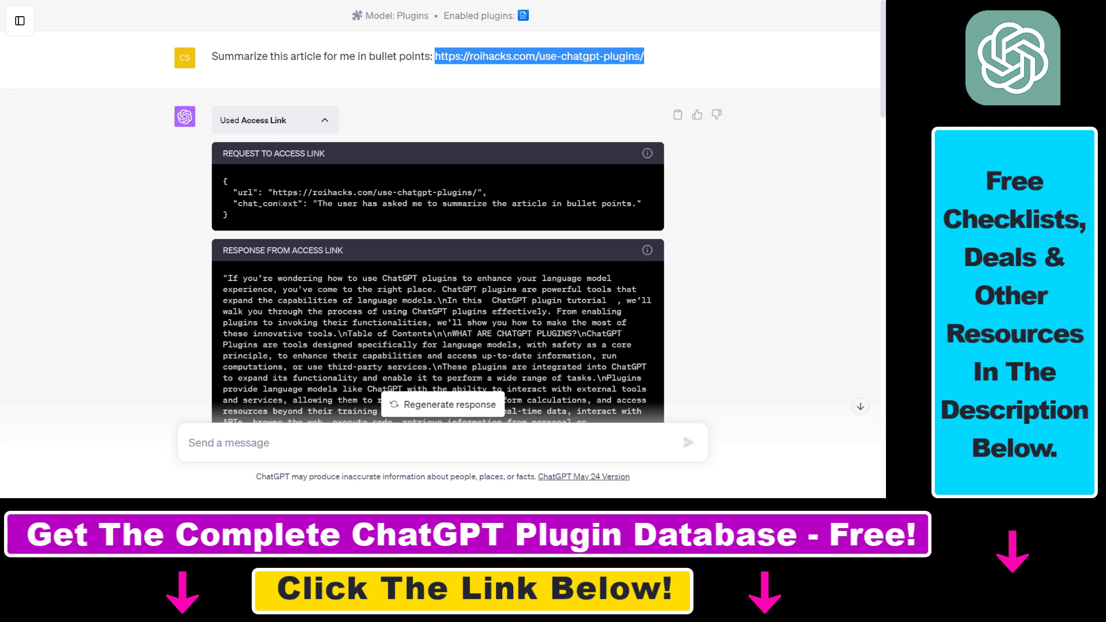
drag(273, 192, 472, 193)
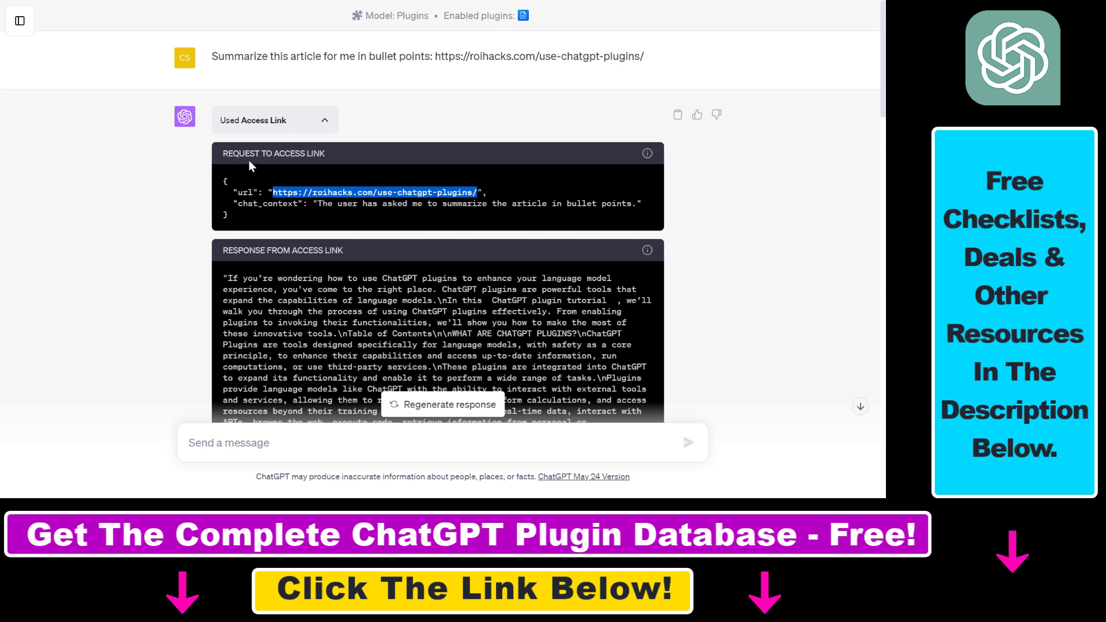
- Review the response text and highlight the summary's intro line
scroll(438, 260, down, 2)
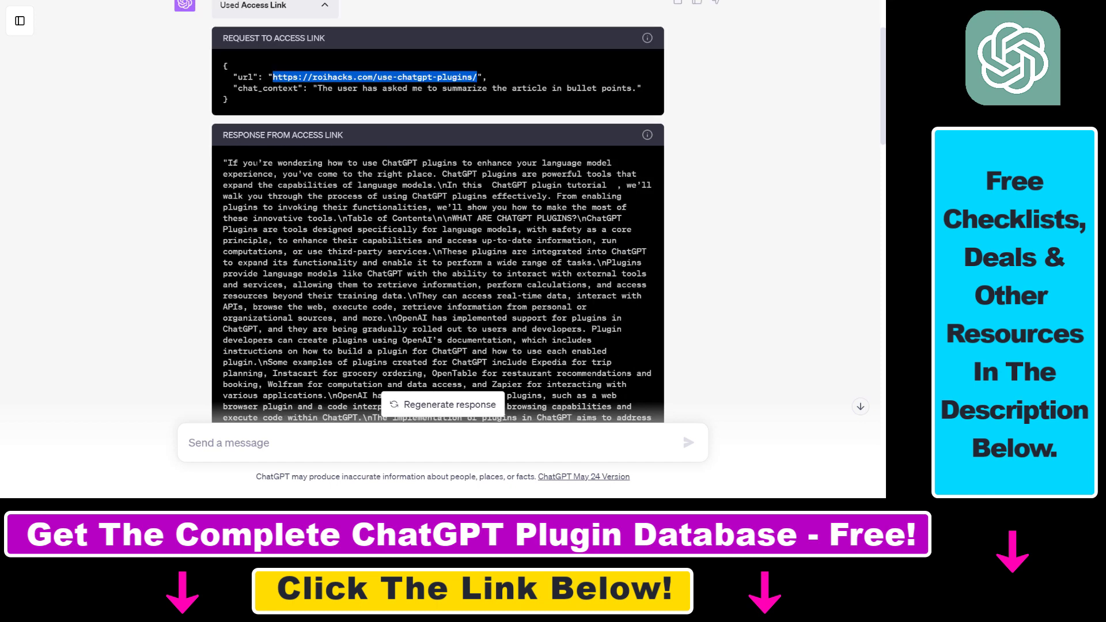
drag(224, 158, 338, 270)
scroll(338, 270, down, 8)
click(358, 225)
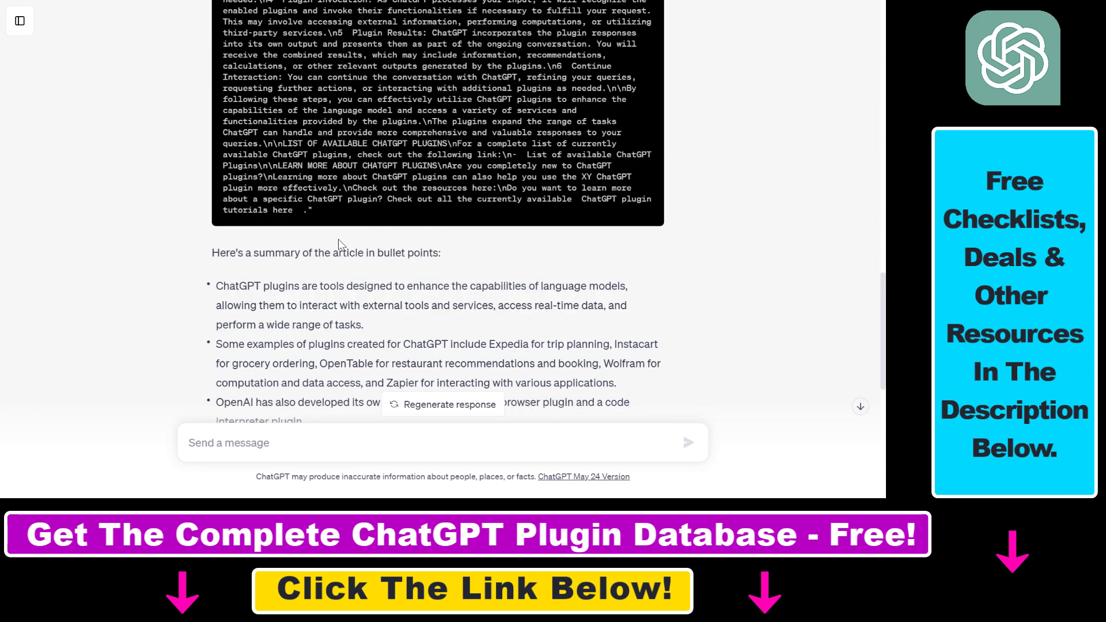
scroll(339, 244, down, 2)
drag(220, 137, 393, 139)
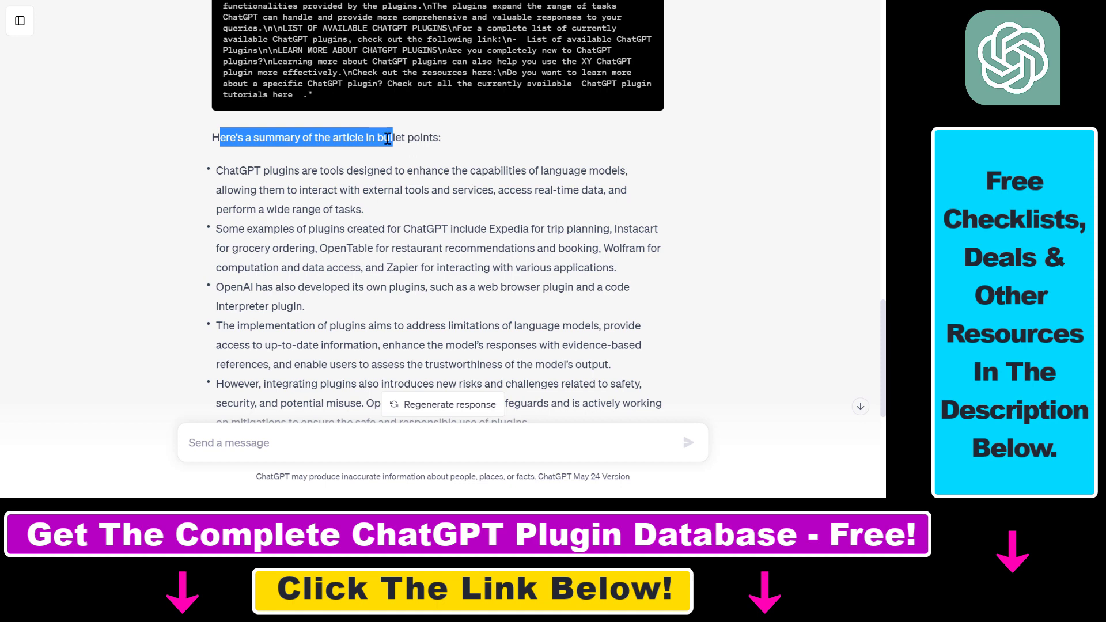
click(382, 144)
- Highlight the first five summary bullets, then scroll back to the top of the chat
scroll(218, 99, down, 2)
drag(220, 56, 321, 330)
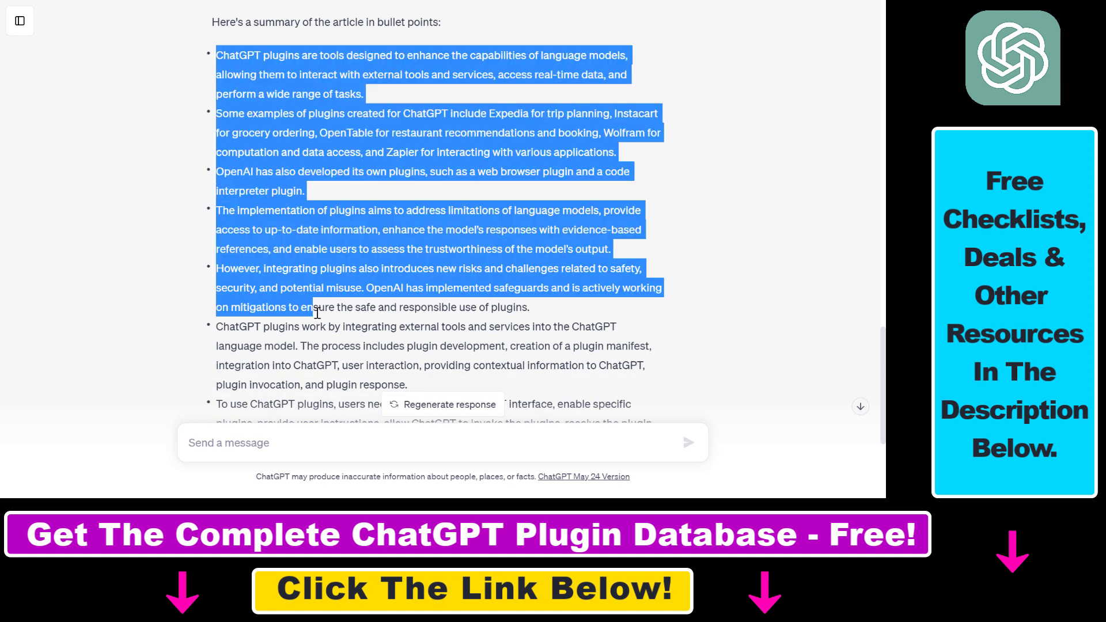
scroll(300, 271, down, 2)
scroll(470, 270, up, 2)
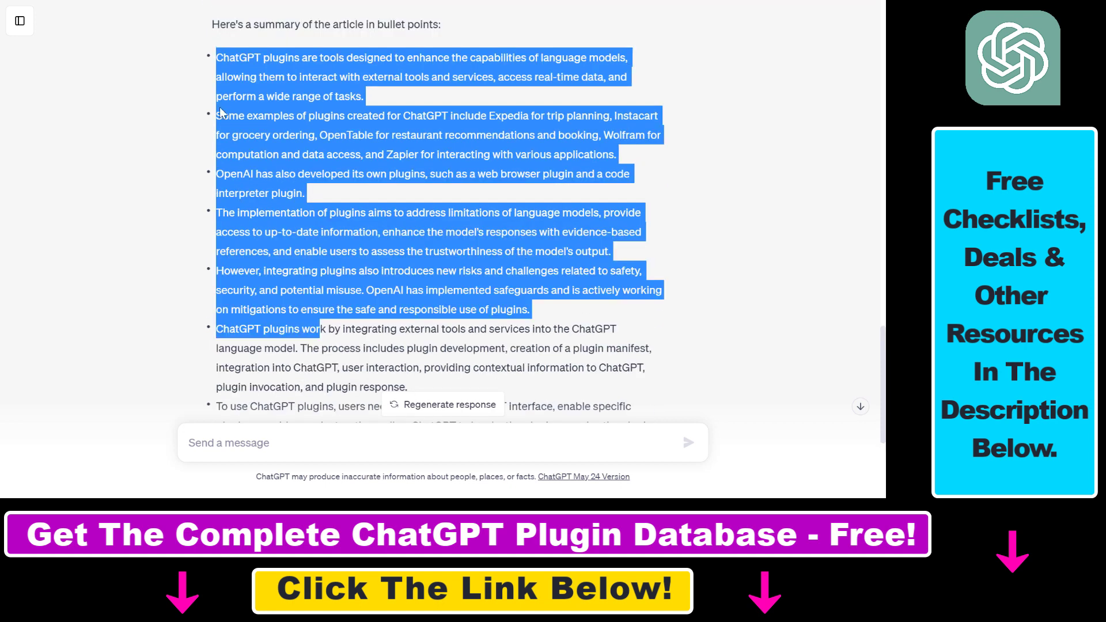
click(234, 86)
scroll(380, 296, down, 4)
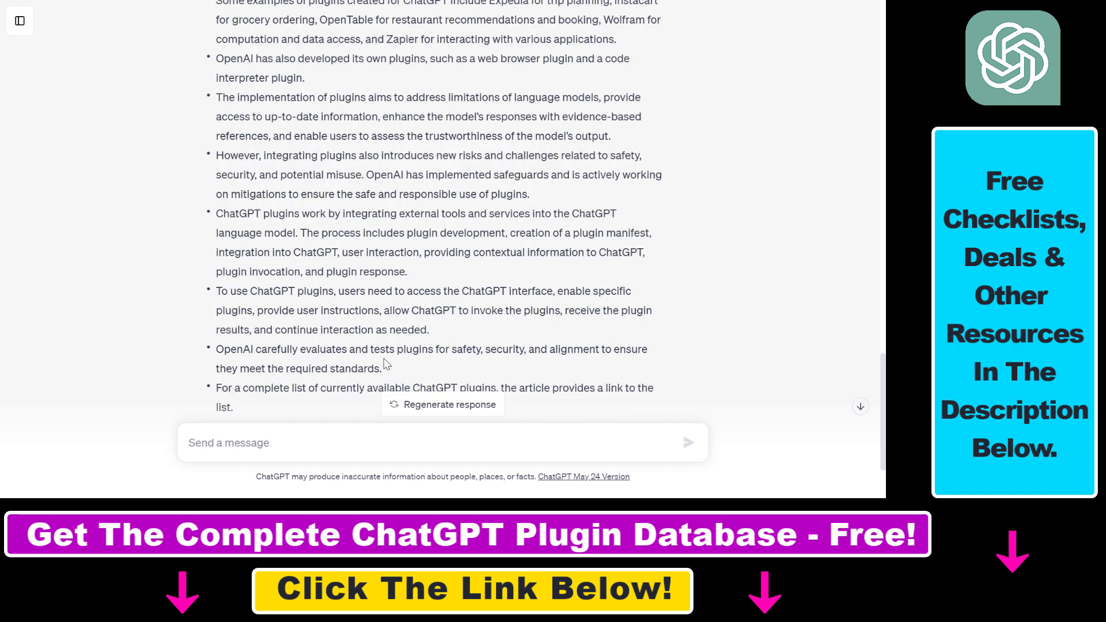
scroll(299, 254, up, 4)
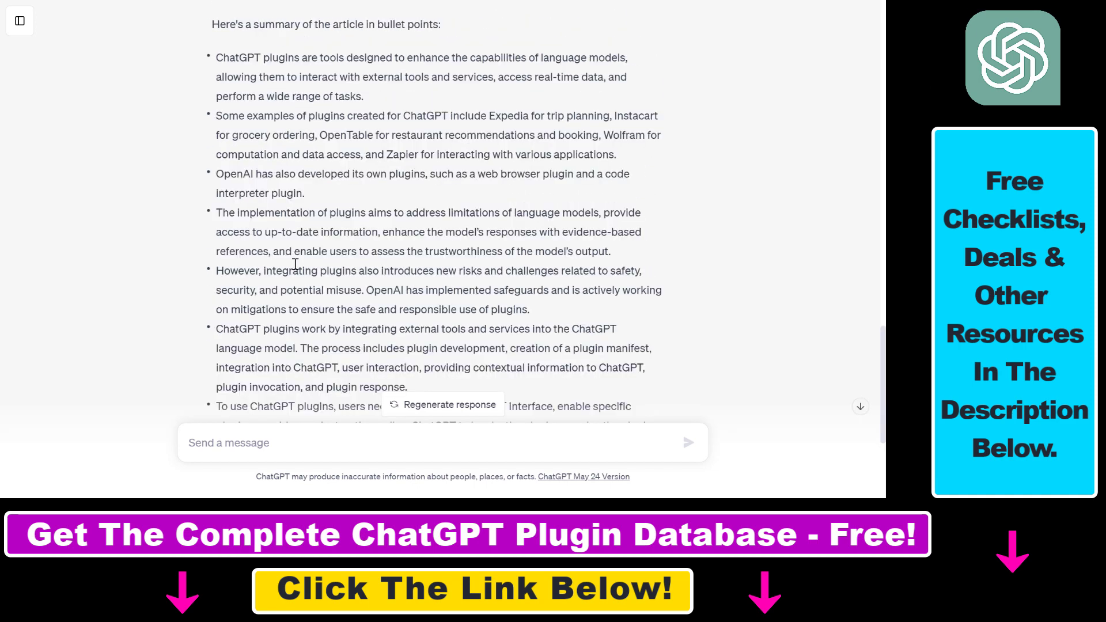
scroll(295, 264, up, 10)
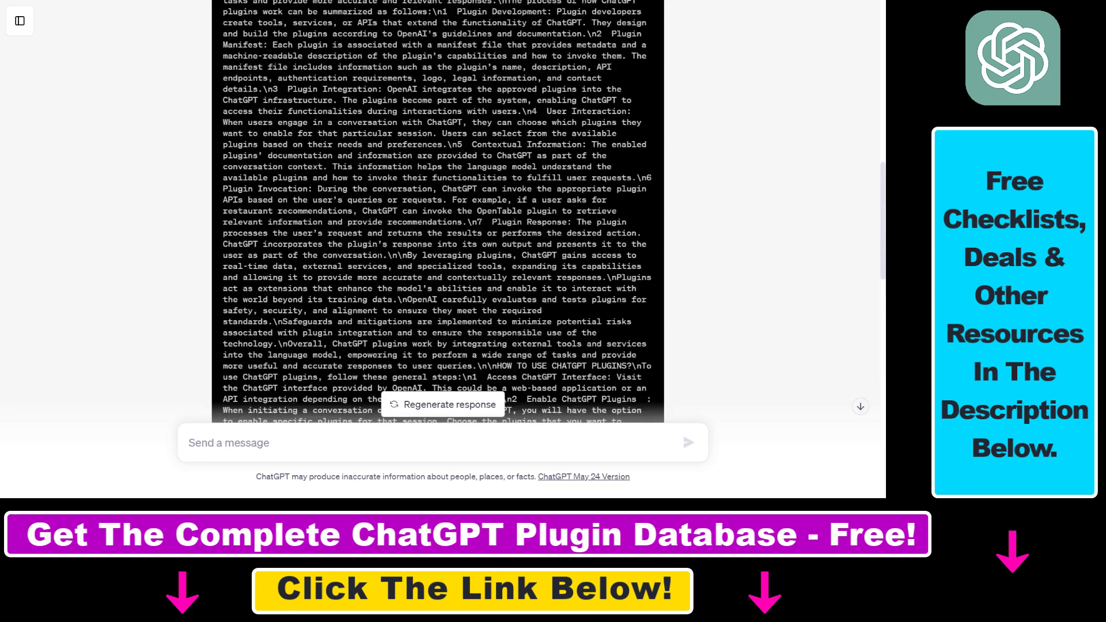
scroll(438, 231, up, 5)
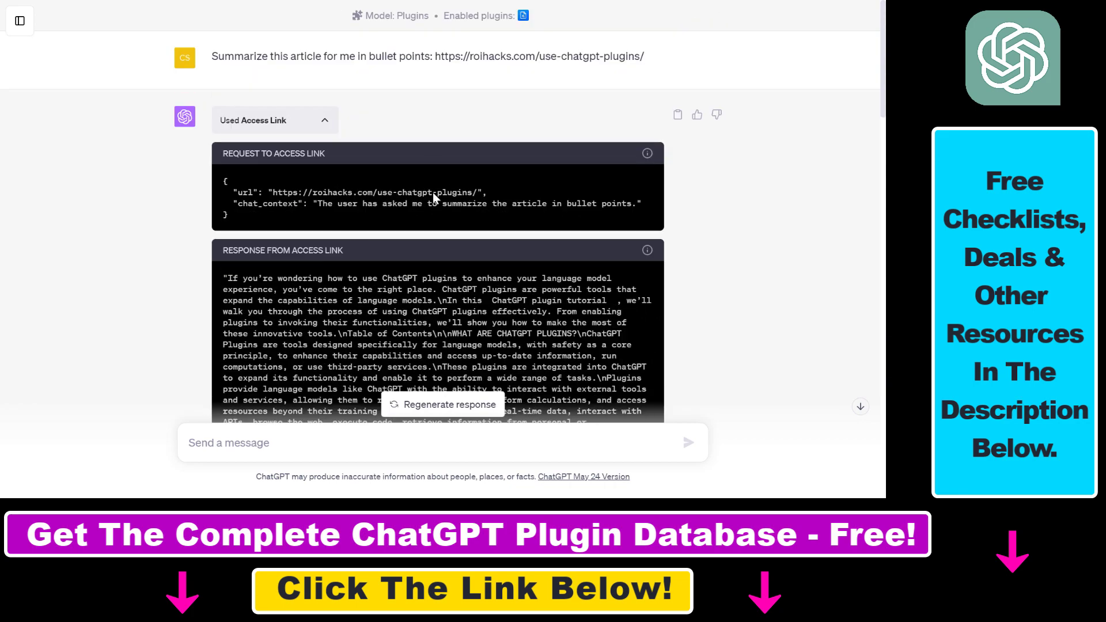
- Collapse the Used Access Link details, then select headers D1, C1 and J1 in the database sheet
click(334, 121)
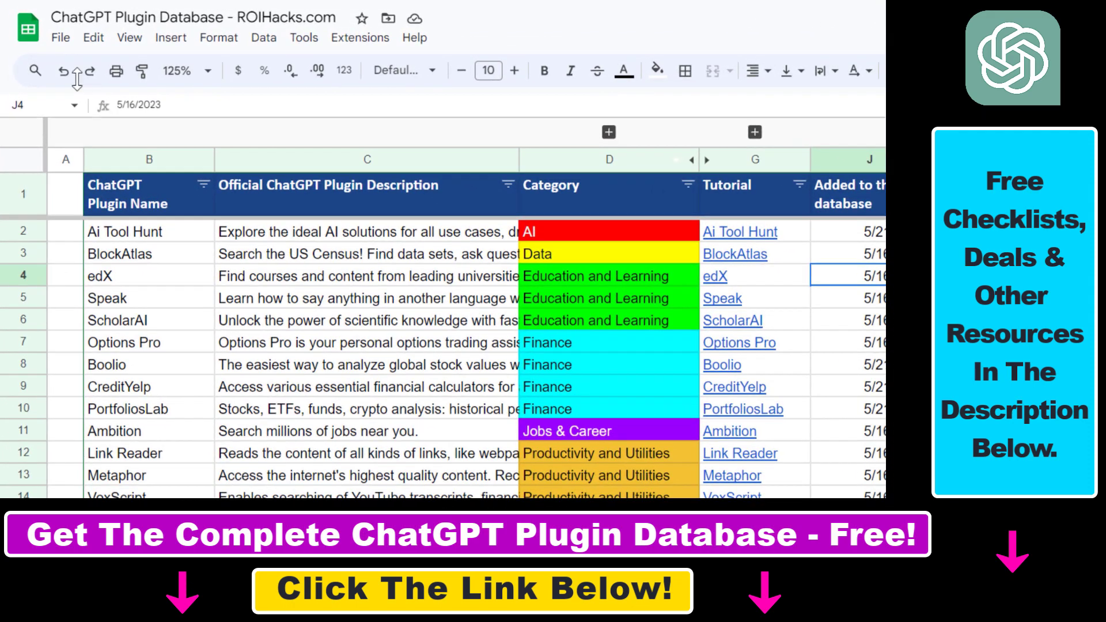
click(557, 186)
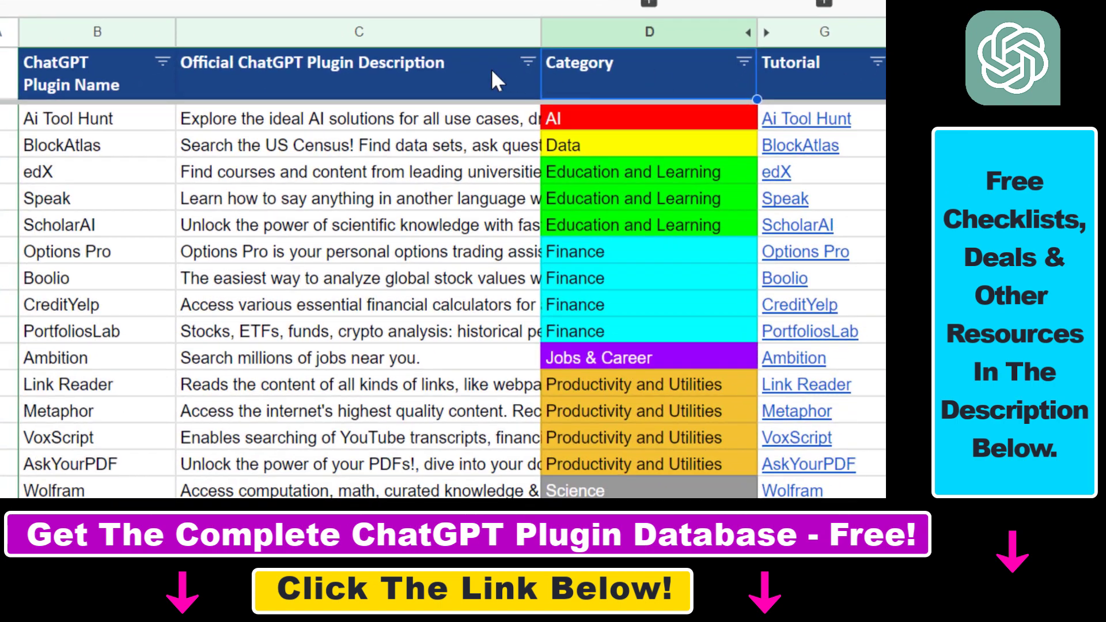
click(411, 131)
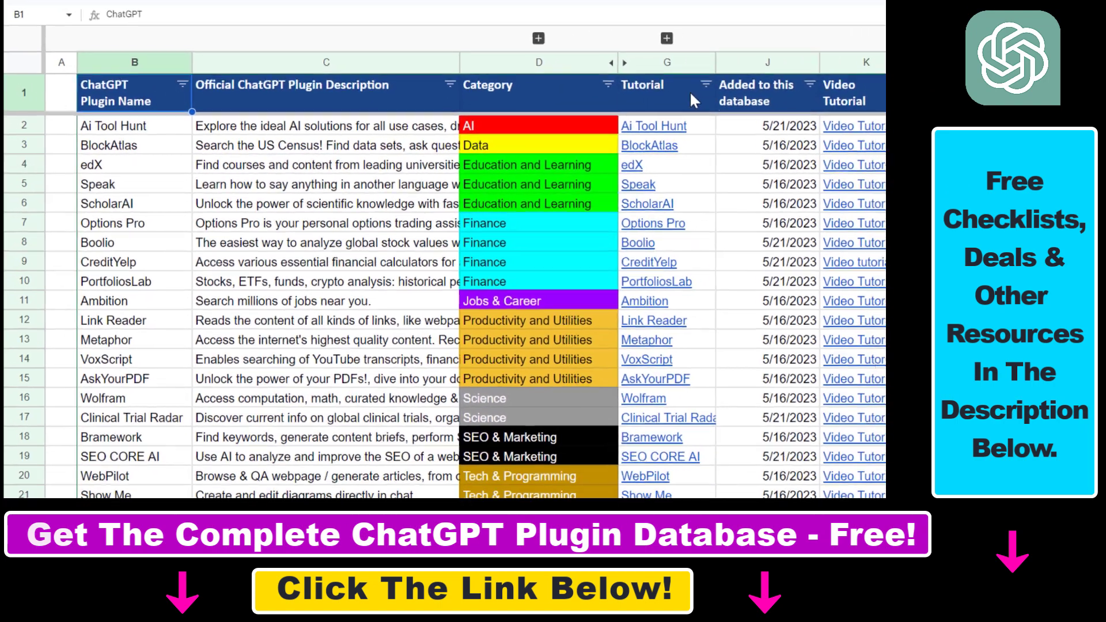
click(1025, 92)
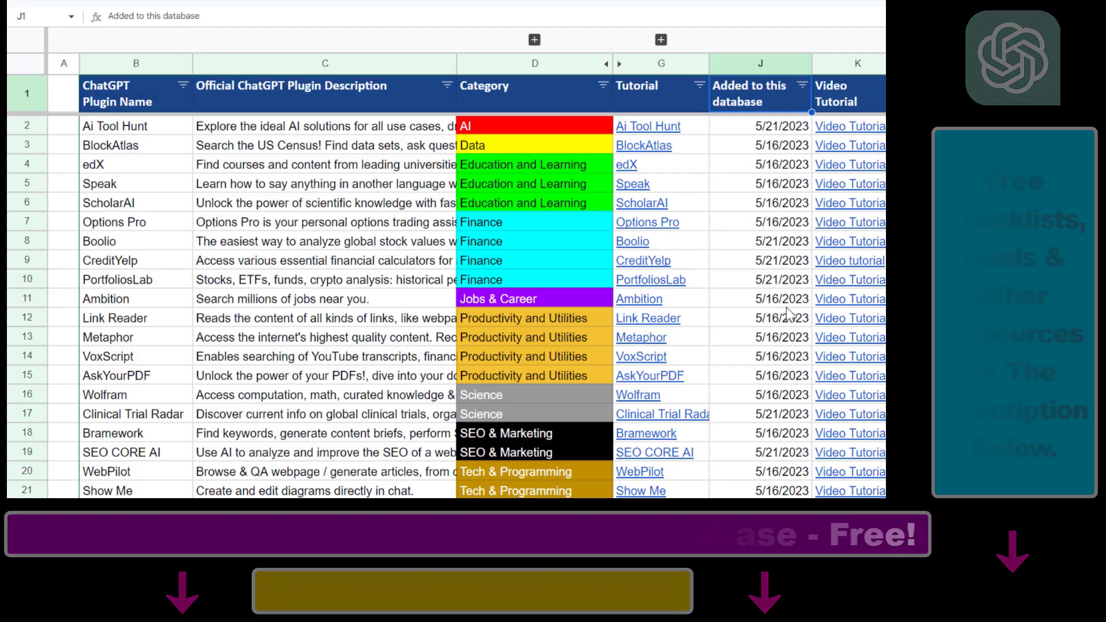